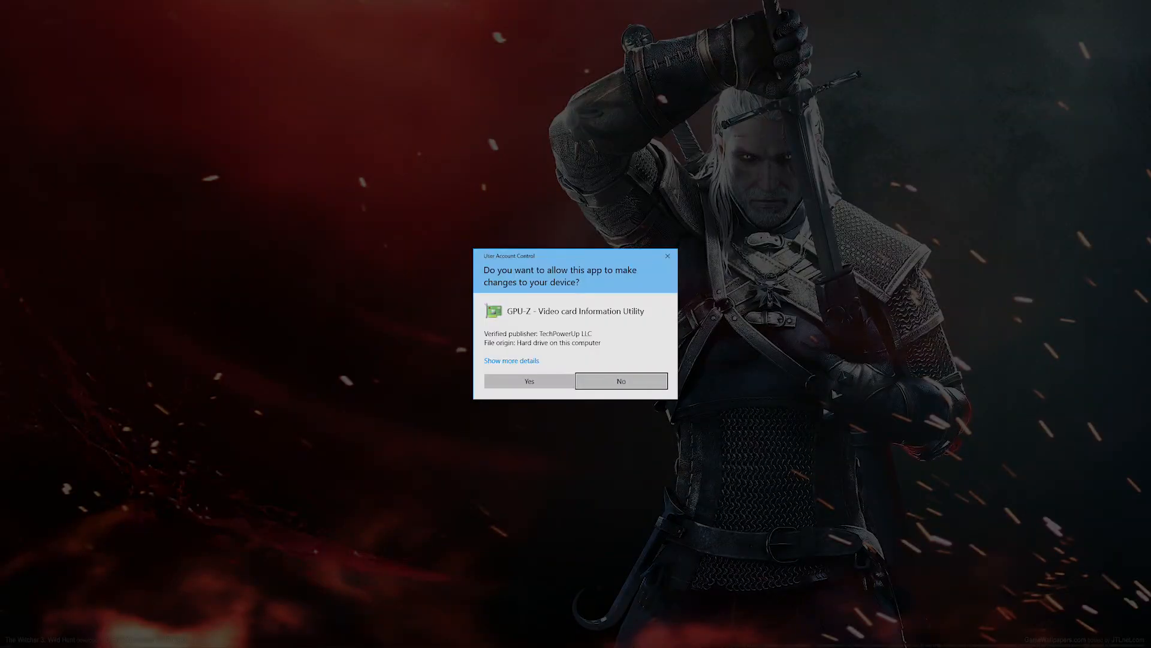
Step: Allow GPU-Z to run, review the Radeon RX Vega card's specifications and switch to its live sensor readings
left_click(526, 380)
mouse_move(516, 391)
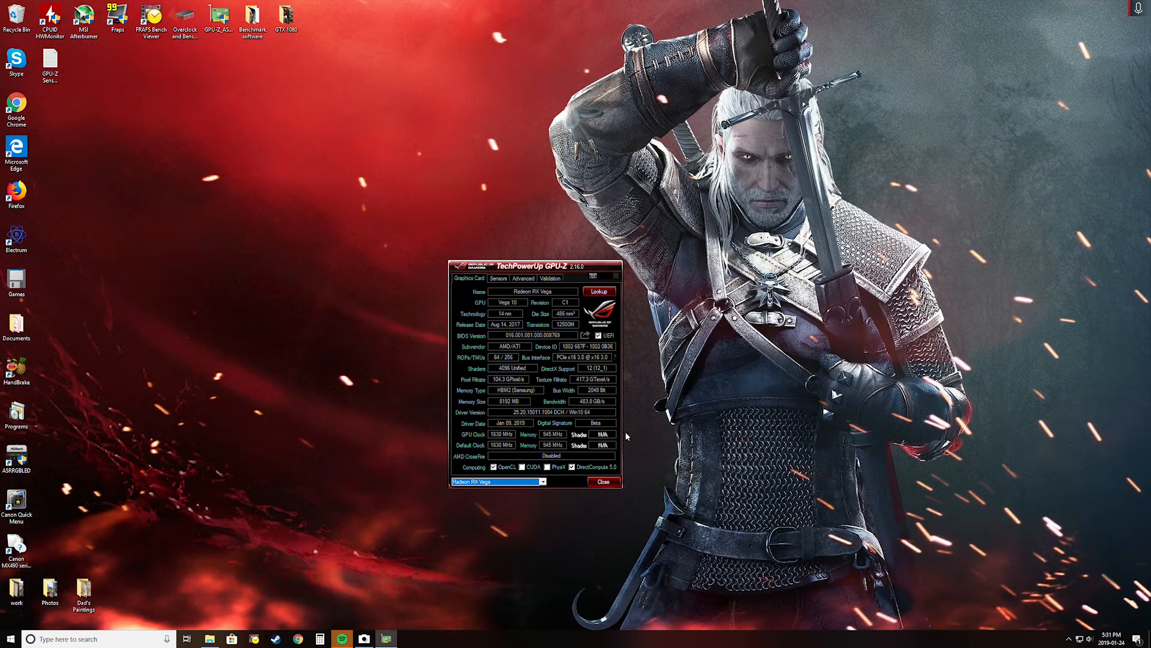
mouse_move(606, 453)
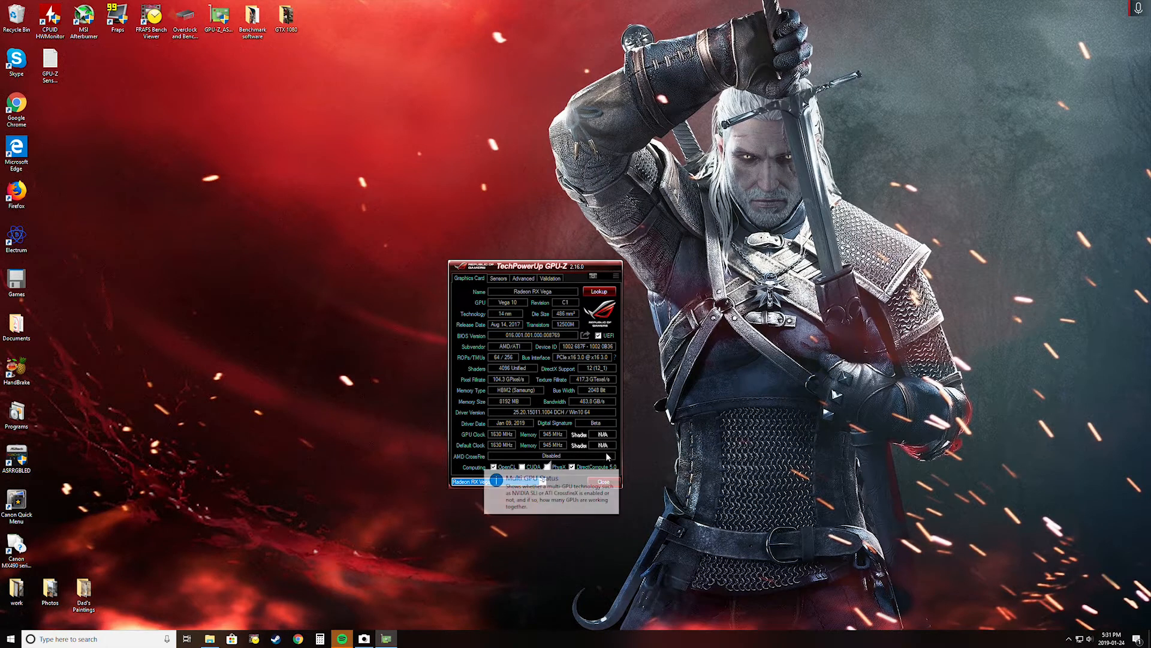
mouse_move(563, 448)
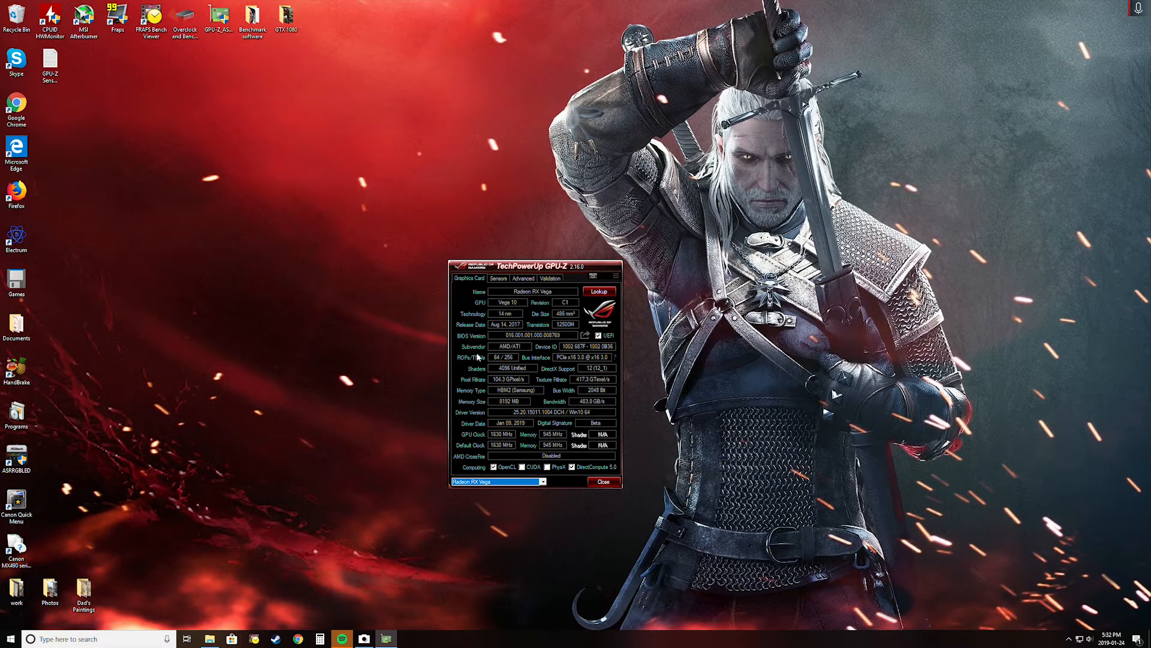
left_click(499, 279)
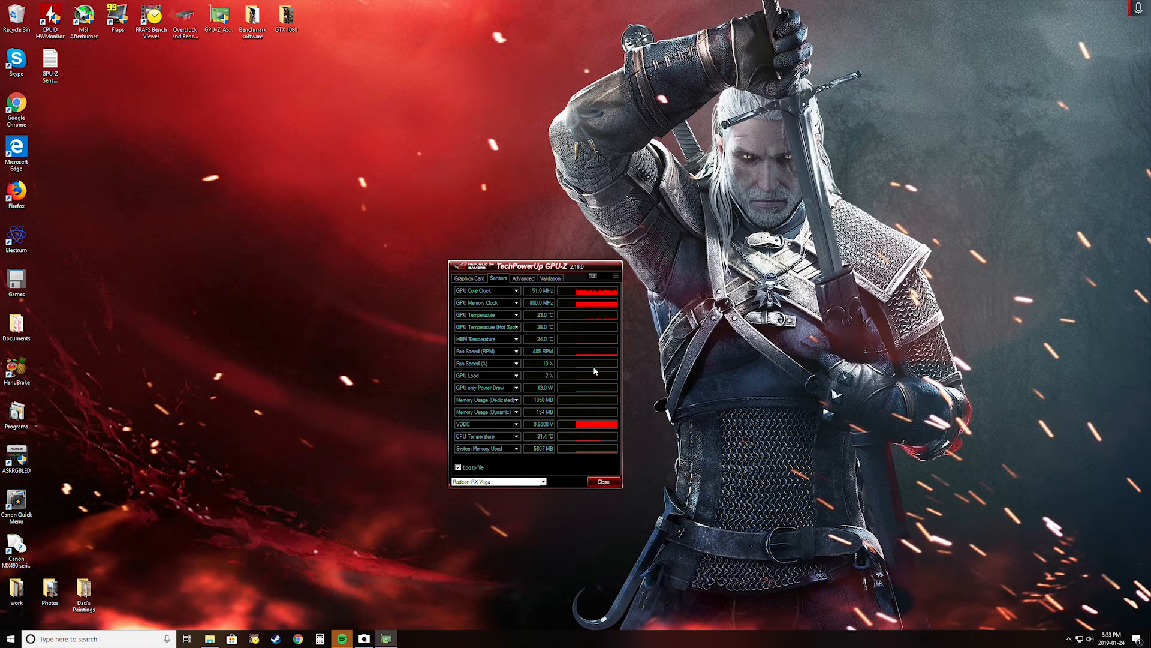
Step: Review GPU-Z's general and sensor settings, including the display options for the GPU Core Clock sensor
left_click(615, 276)
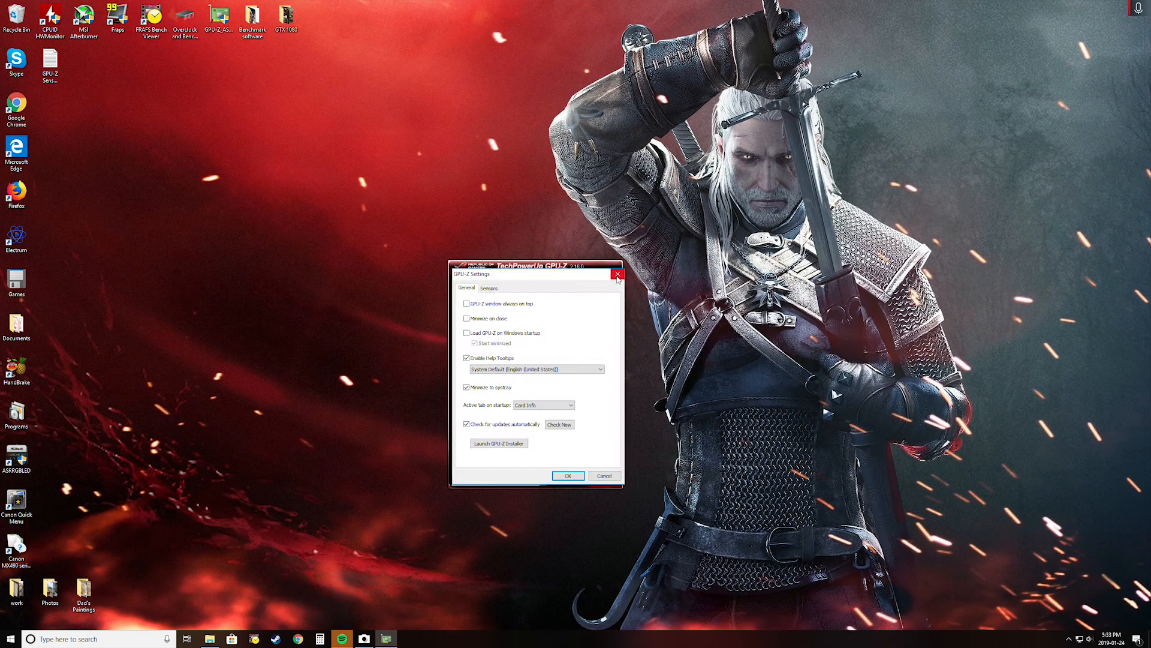
left_click(489, 289)
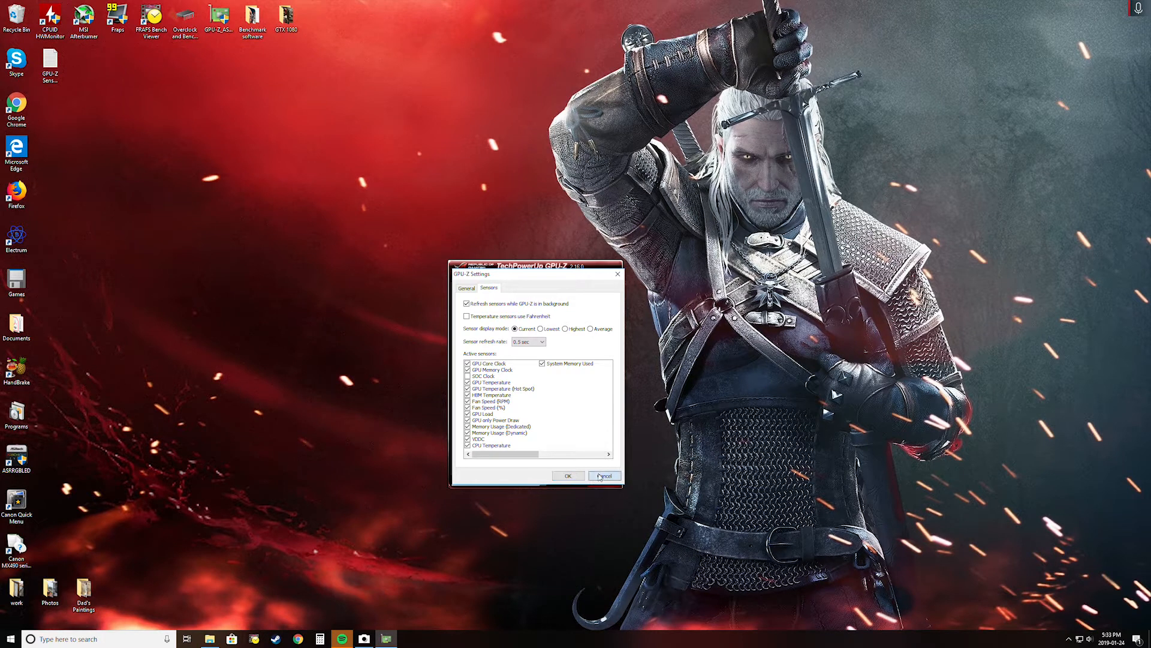
left_click(573, 476)
left_click(516, 293)
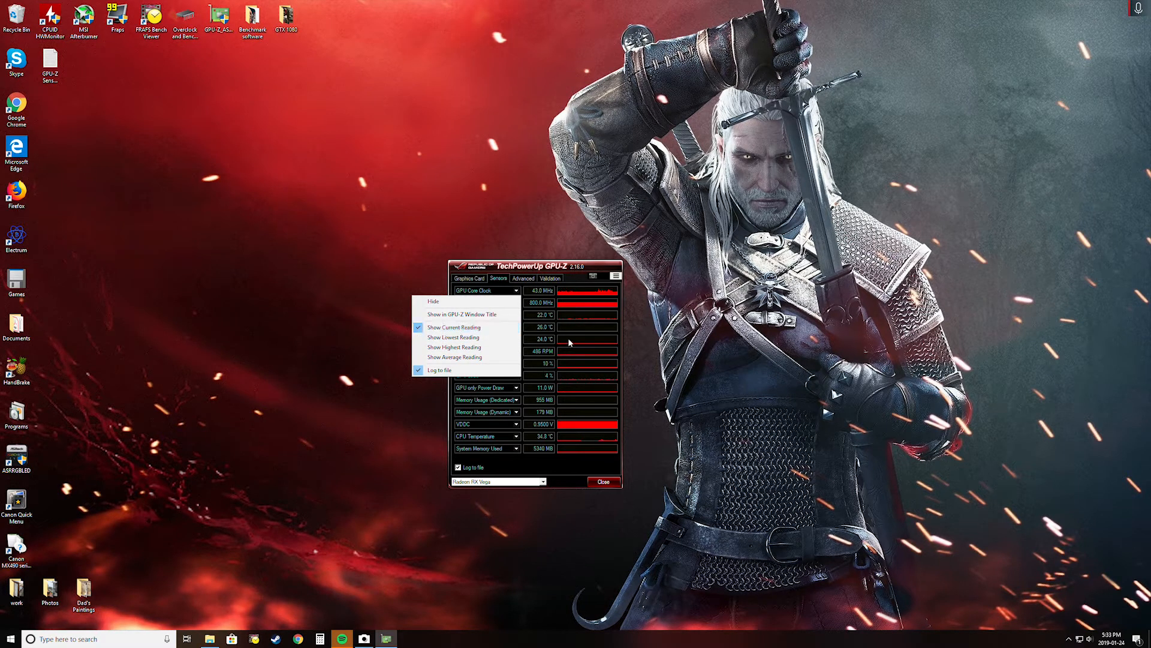
left_click(506, 266)
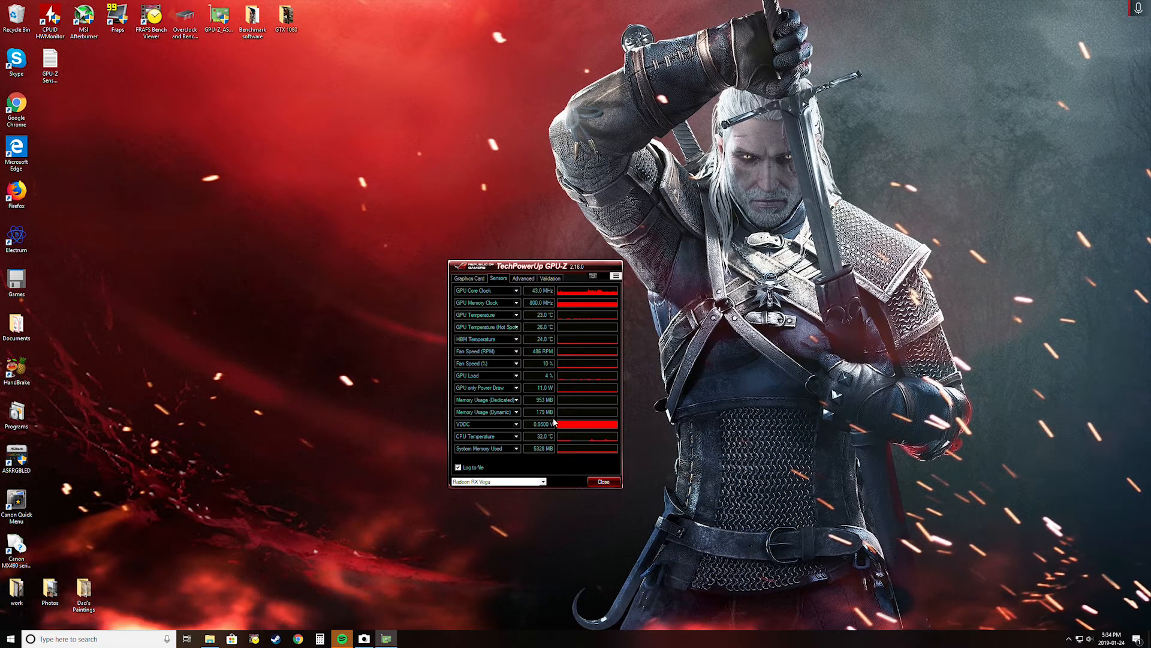
Step: Move the GPU-Z window aside and run Heaven Benchmark 4.0 windowed at 1920x1080 from the Overclock and Benchmark folder
left_click_drag(552, 269, 1035, 185)
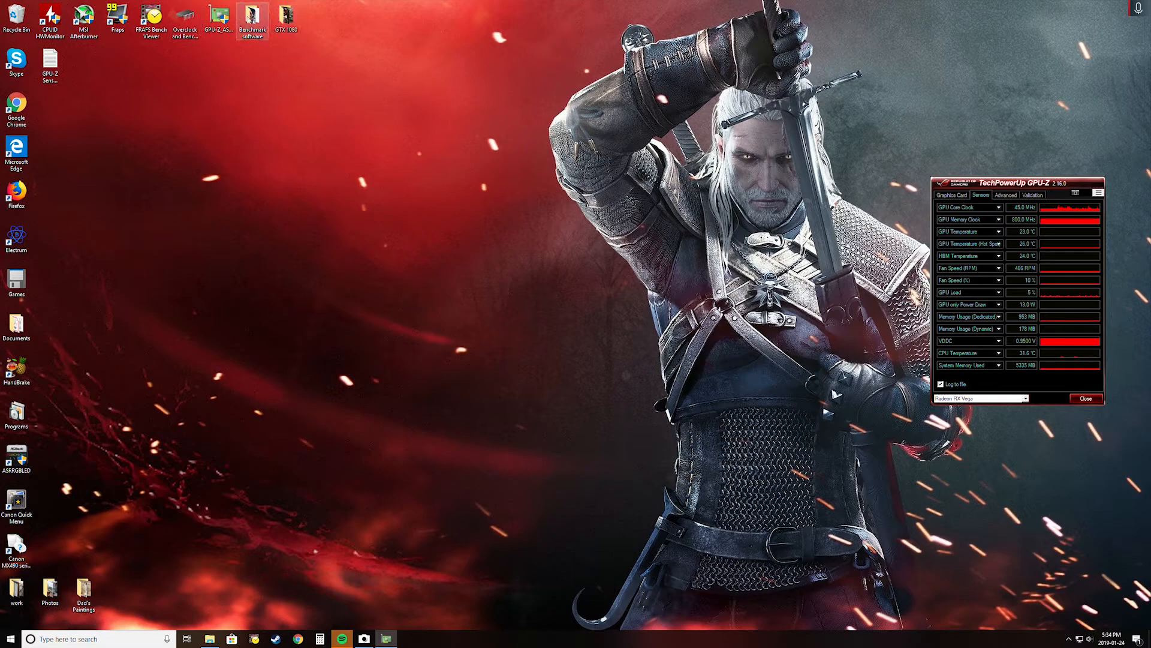
double_click(185, 22)
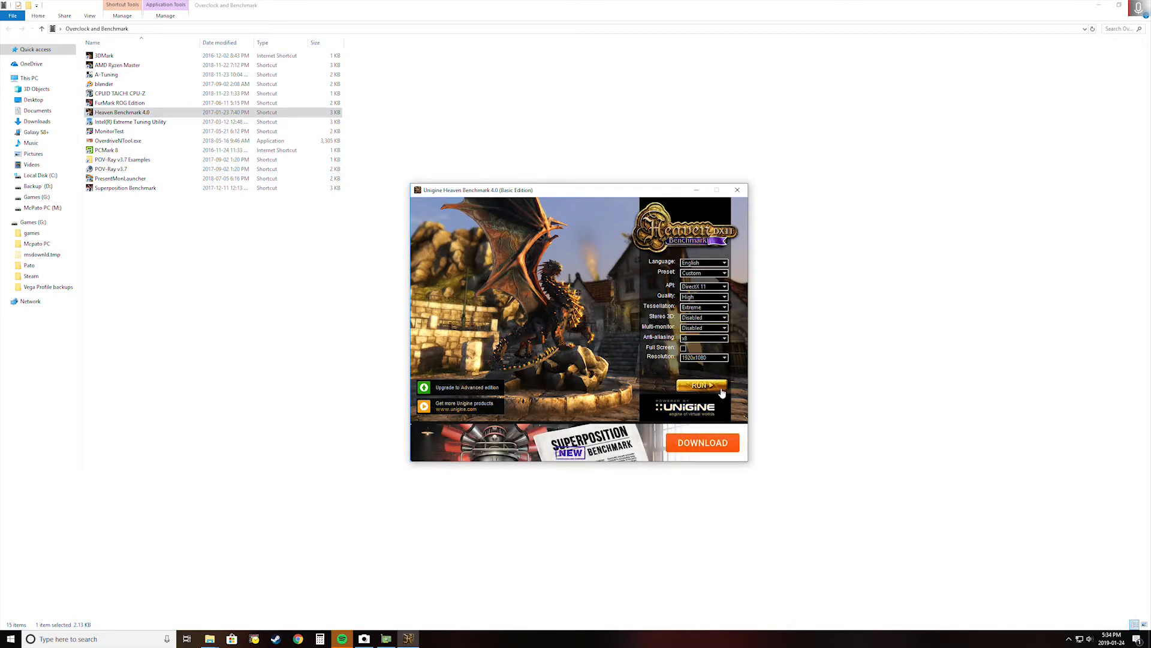
left_click_drag(580, 190, 489, 173)
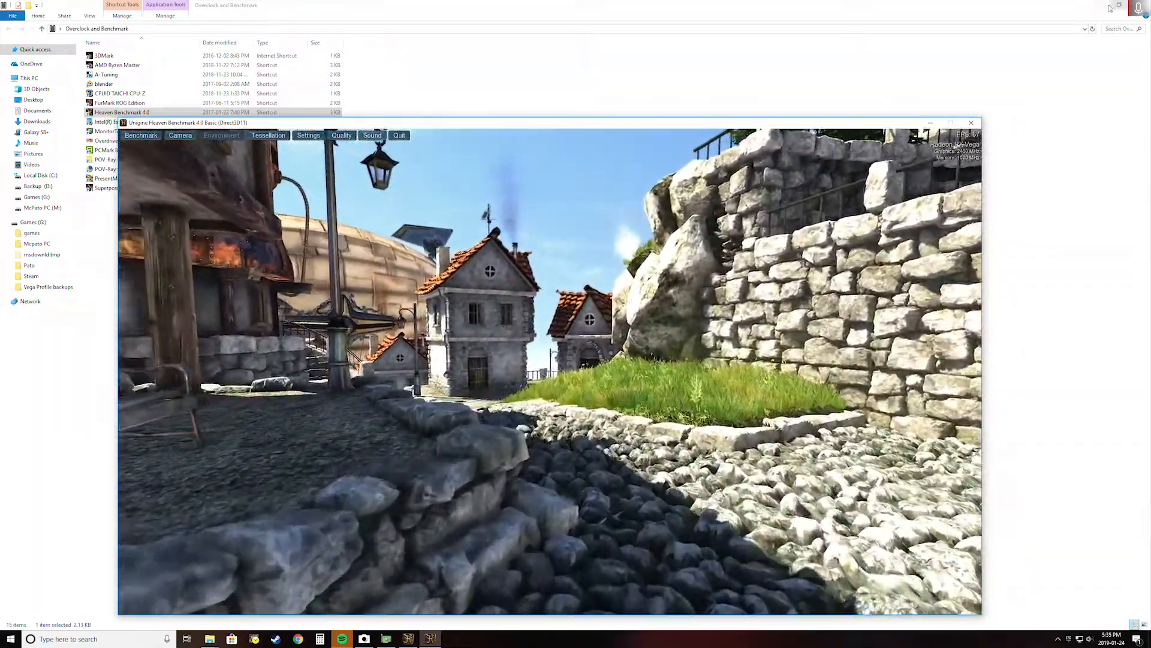
Step: Minimize the folder window and arrange the running Heaven benchmark and the GPU-Z sensors side by side without overlap
left_click(1100, 5)
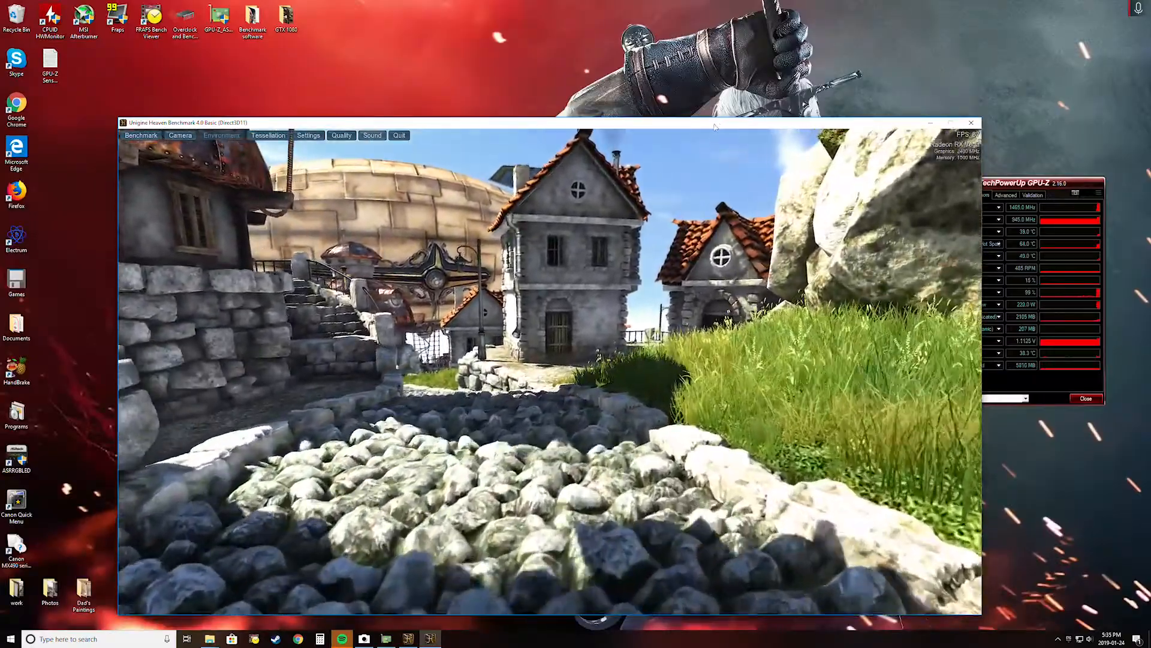
left_click_drag(715, 123, 626, 46)
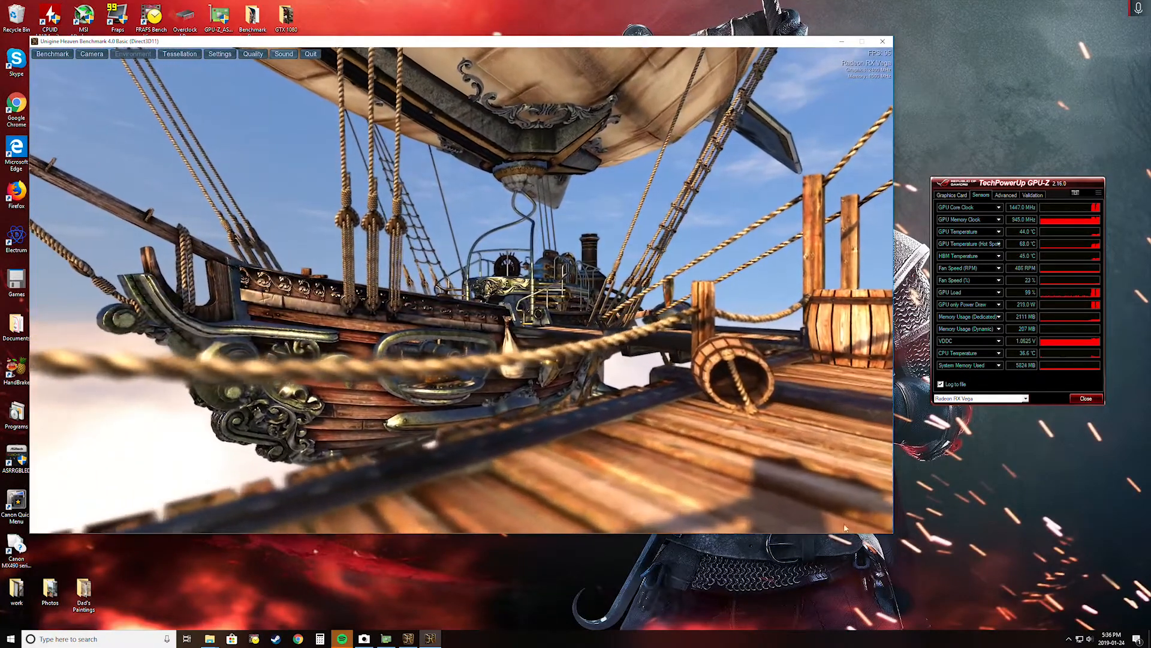
left_click_drag(312, 46, 285, 13)
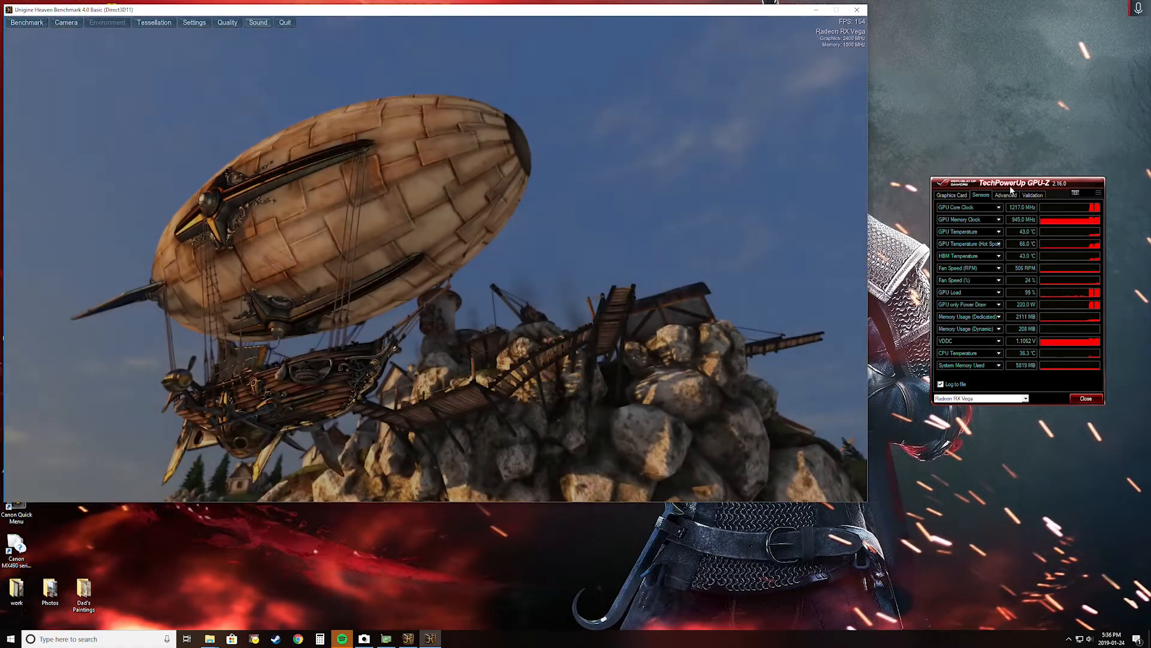
left_click_drag(1008, 184, 950, 12)
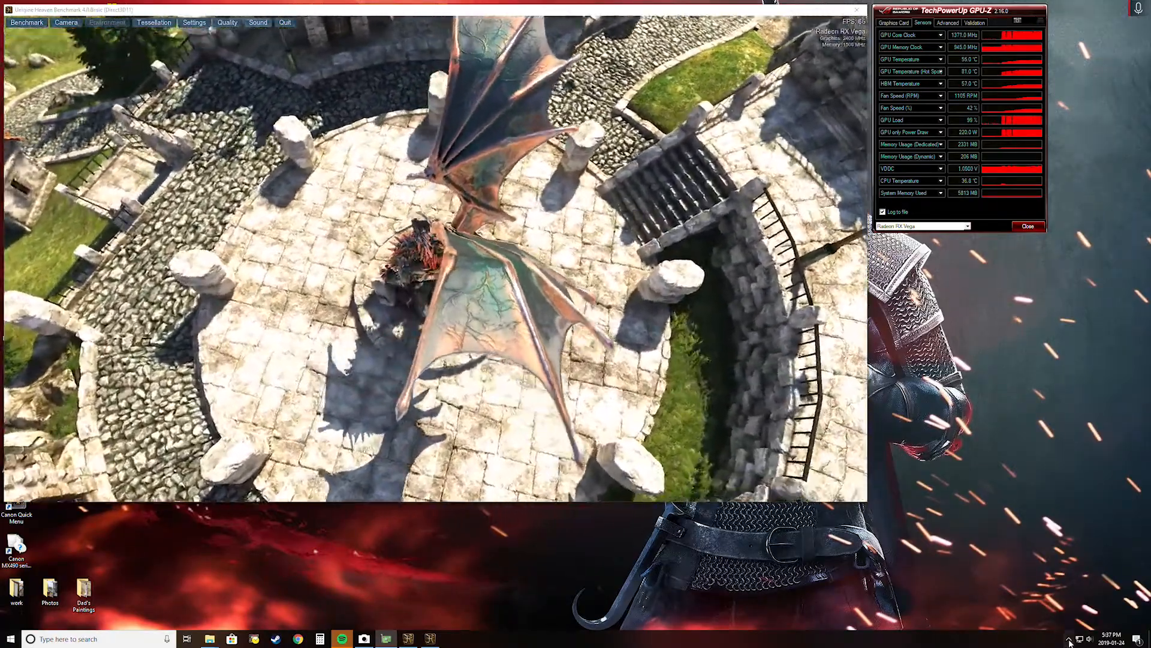
Step: Open Radeon Settings while the benchmark keeps running
left_click(1070, 640)
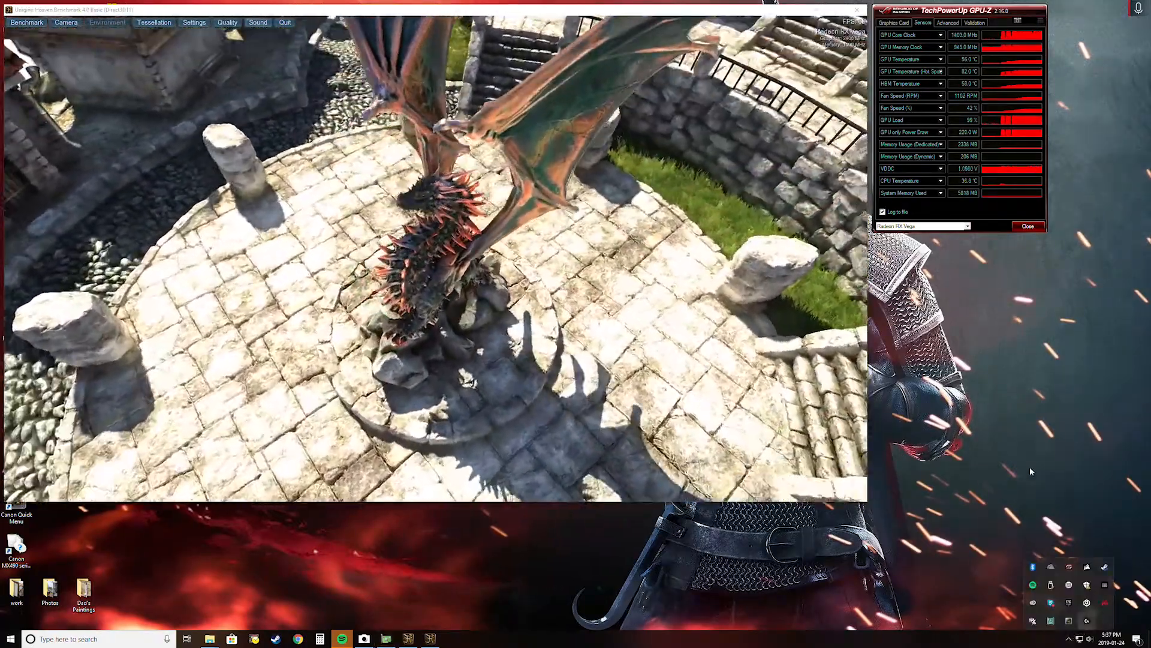
left_click(1031, 472)
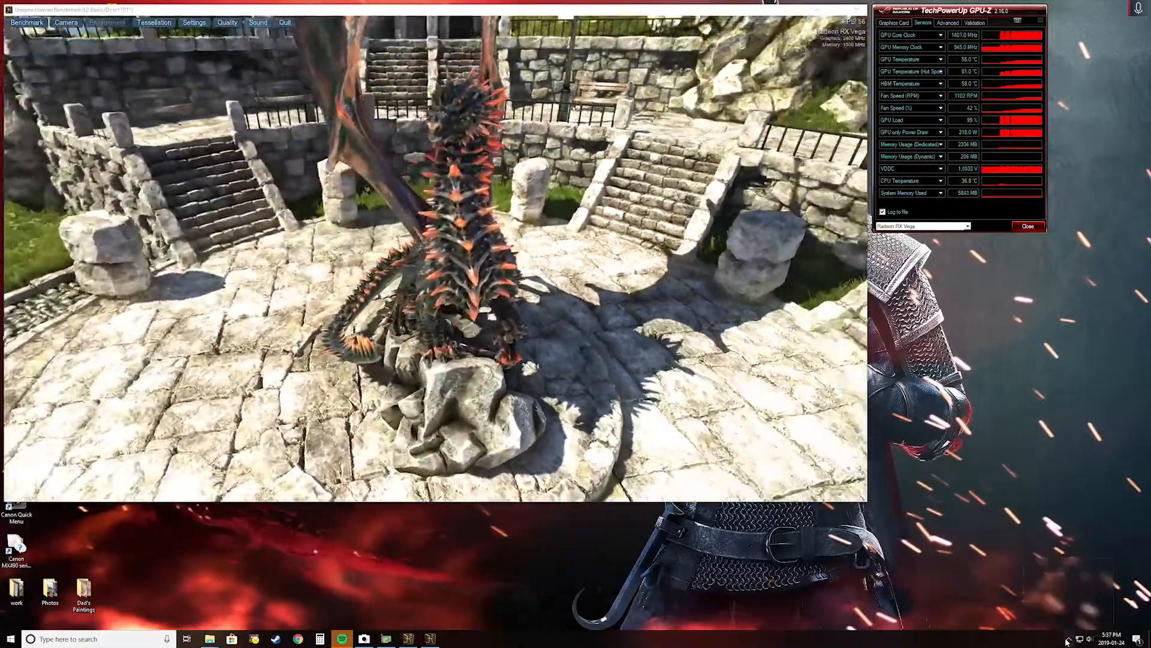
left_click(1069, 639)
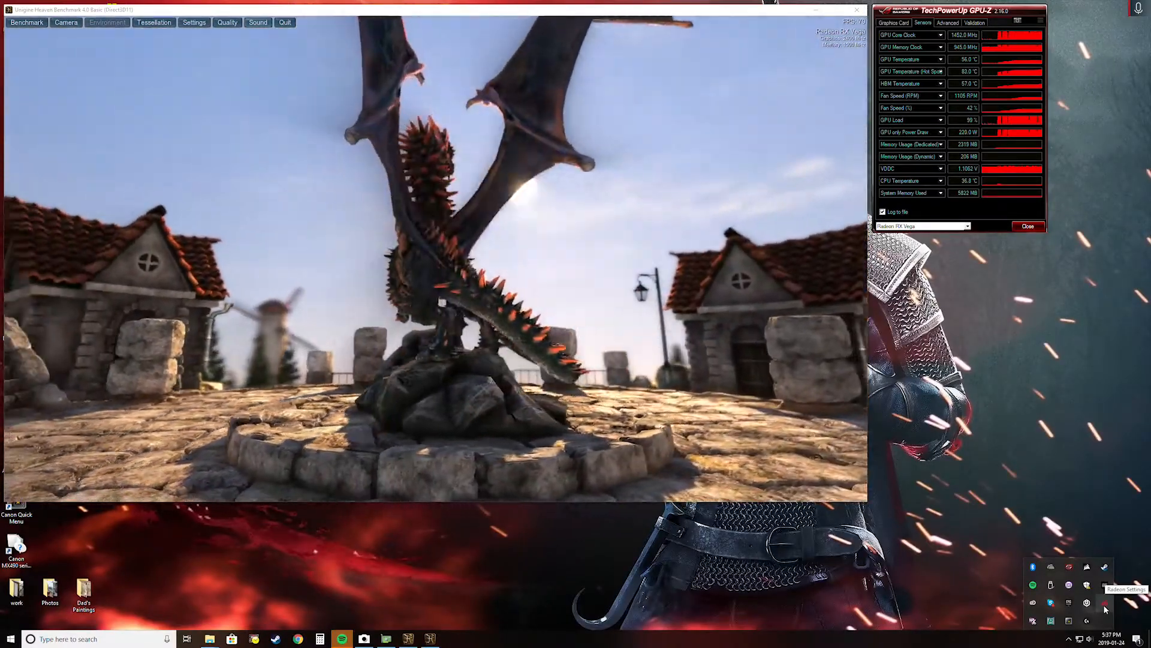
right_click(1103, 605)
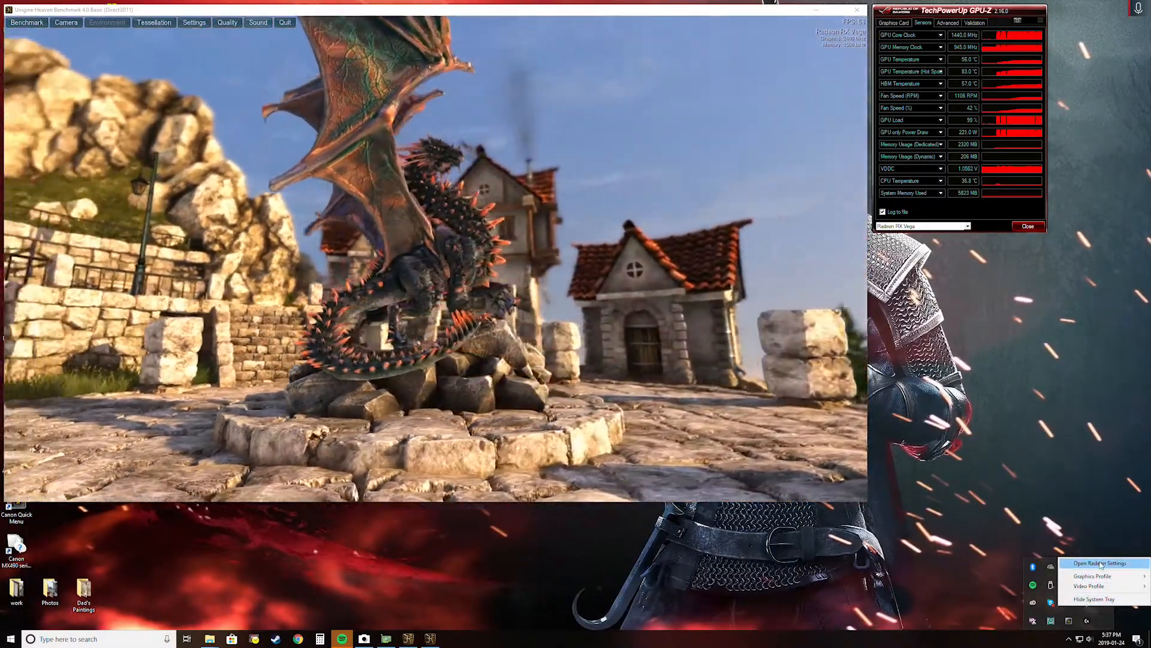
left_click(1102, 564)
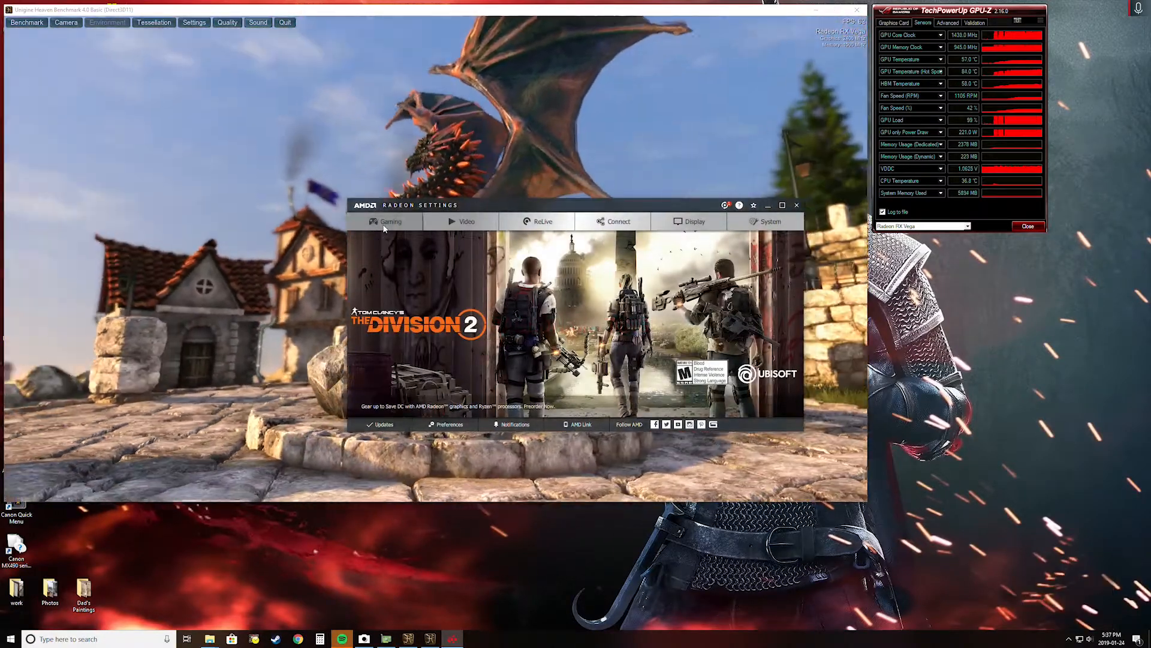
Step: Show the Global WattMan page of the global gaming settings in a maximized window
left_click(383, 226)
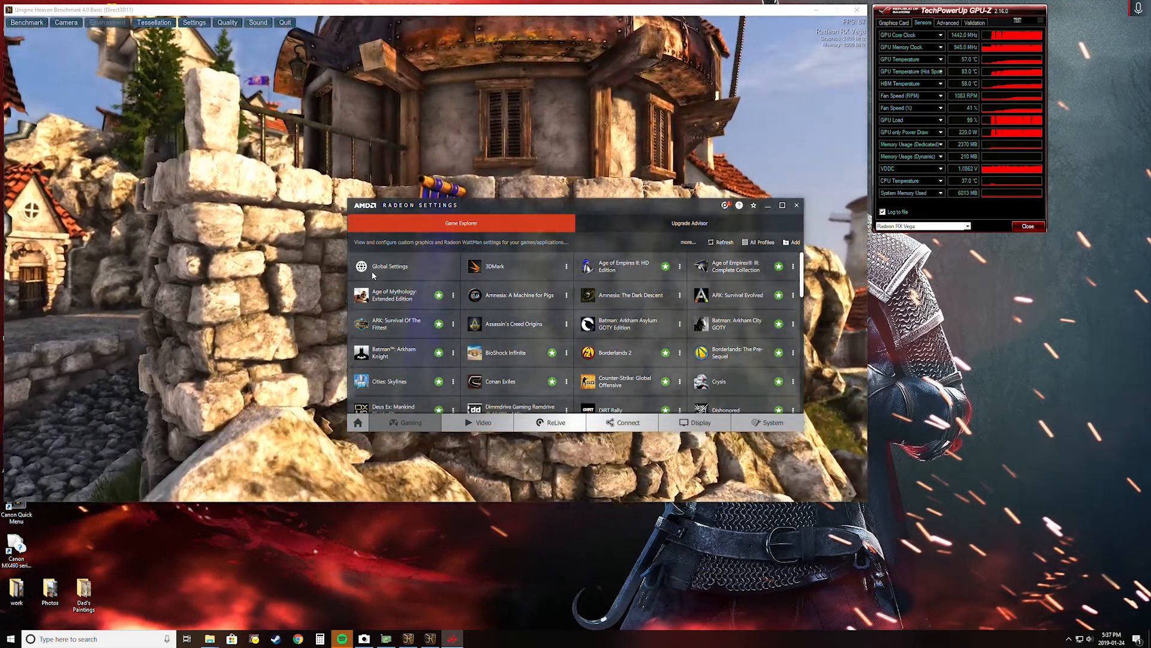
left_click(373, 271)
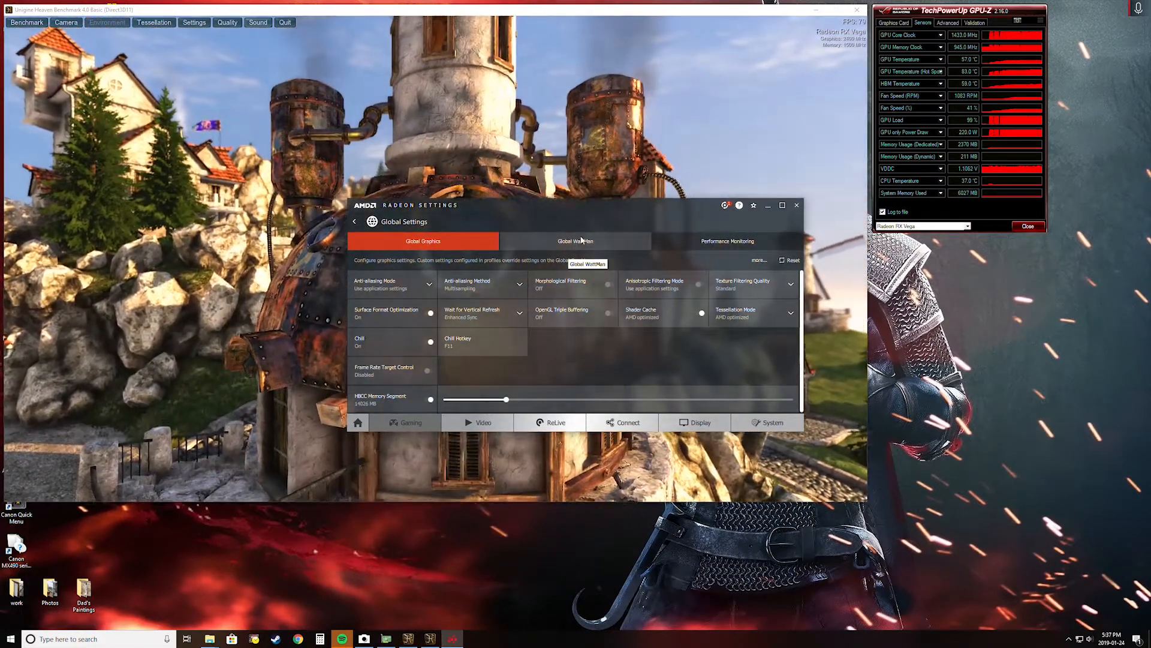
left_click(580, 242)
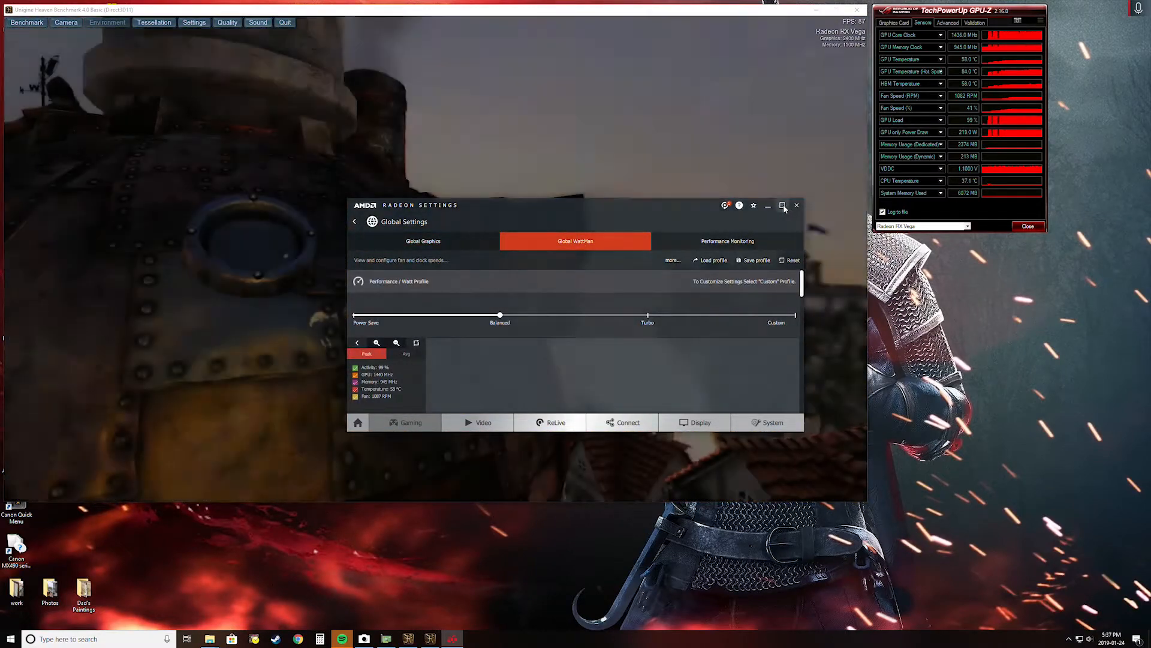
left_click(782, 205)
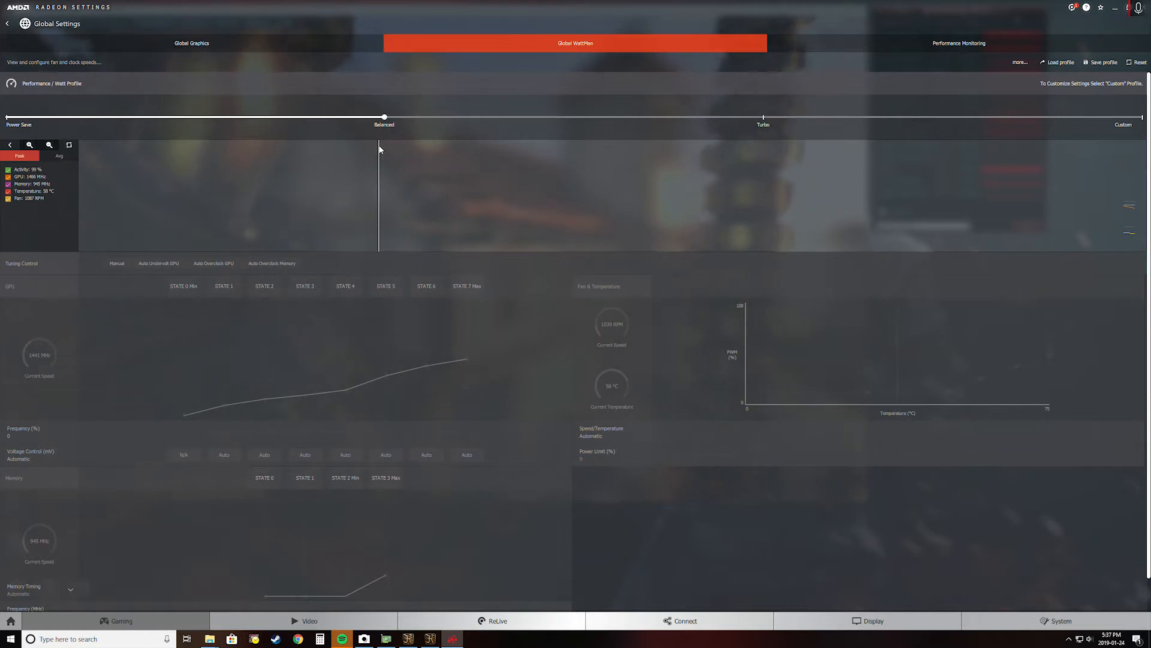
Step: Set the WattMan performance profile to Custom and review the manual GPU, memory, fan and power limit controls
left_click_drag(384, 117, 1132, 120)
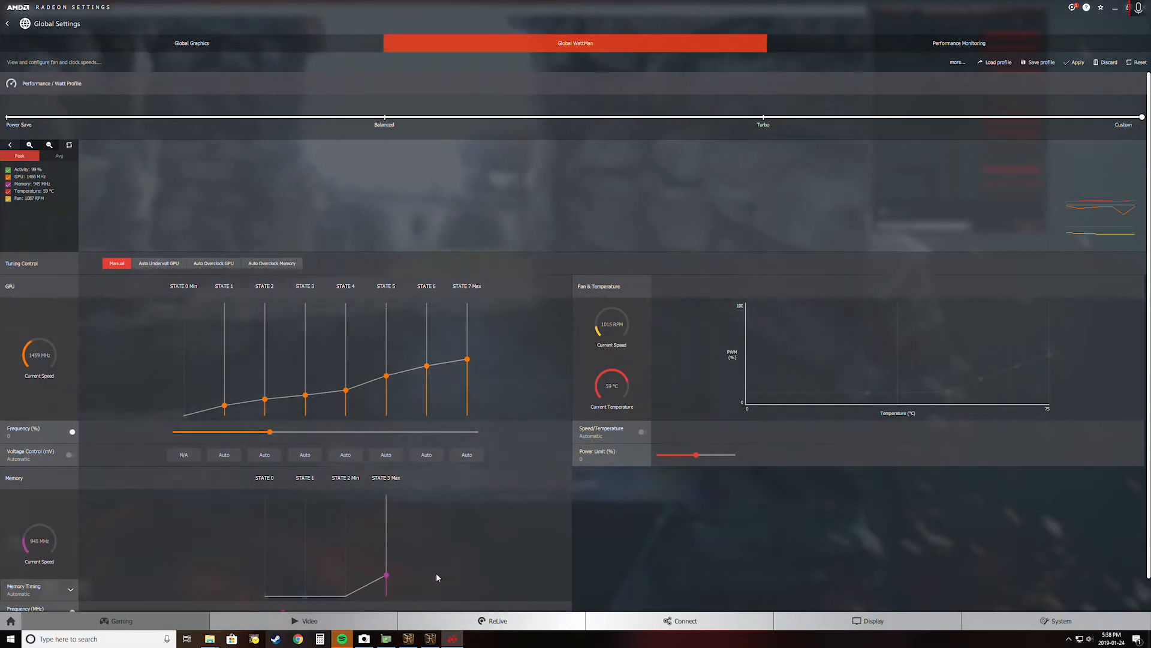
scroll(595, 555, "down", 1)
scroll(559, 558, "down", 2)
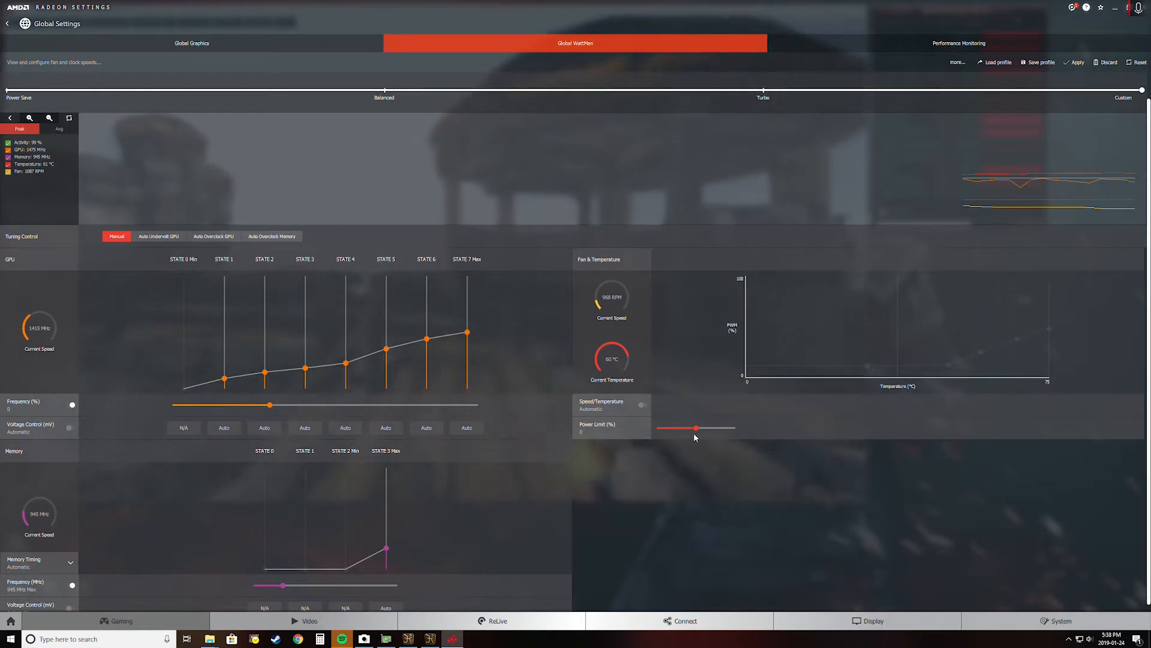
scroll(316, 571, "down", 1)
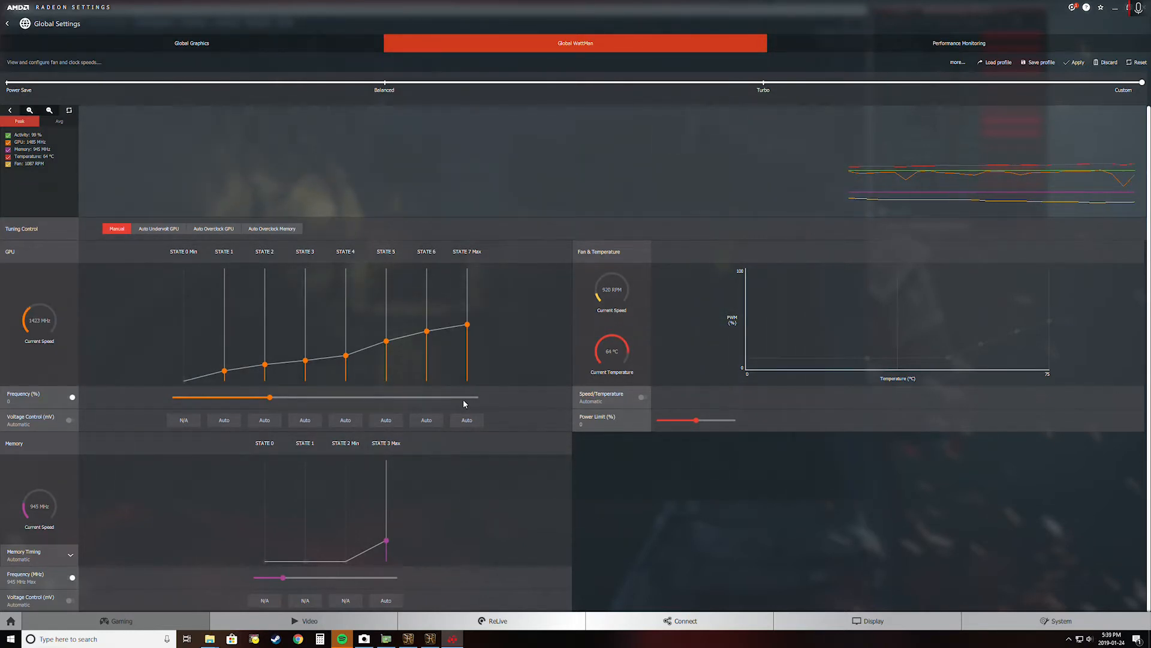
Step: Check the GPU-Z sensor readings under load and switch the WattMan fan Speed/Temperature control to Manual
left_click(386, 639)
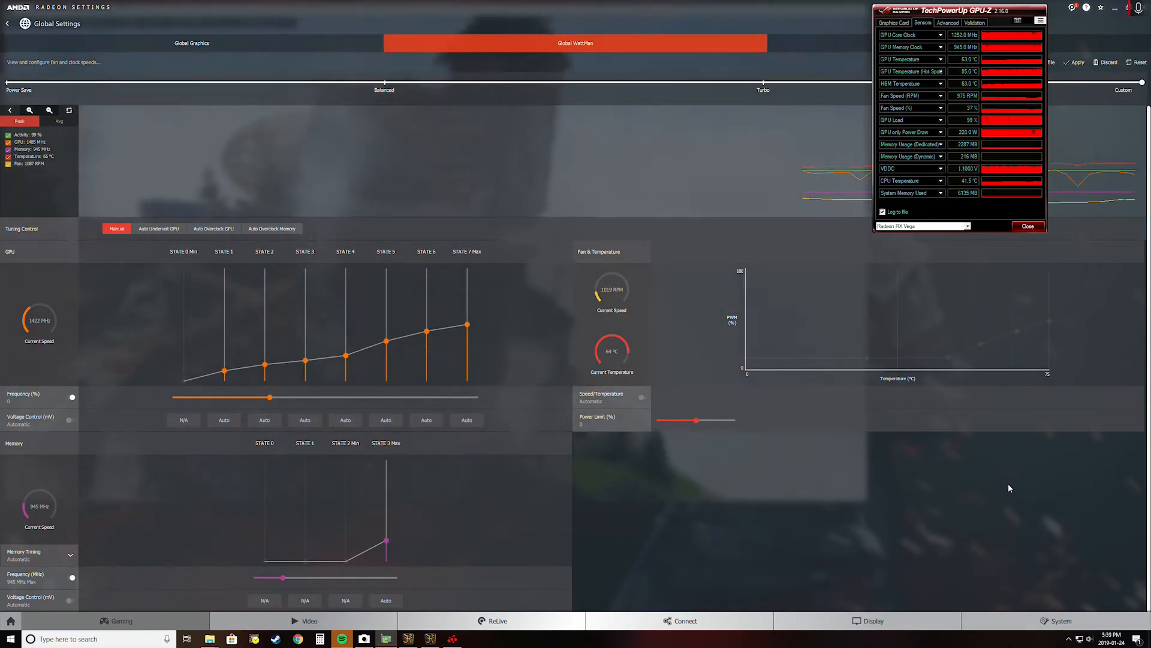
left_click(637, 404)
left_click(638, 401)
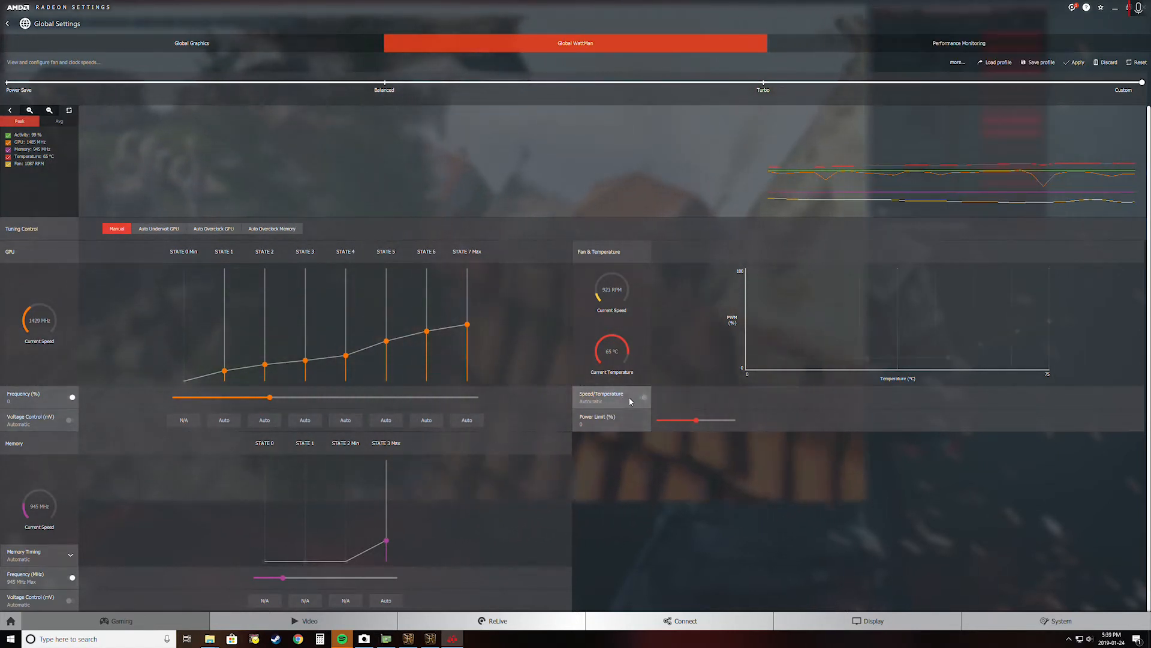
left_click(638, 400)
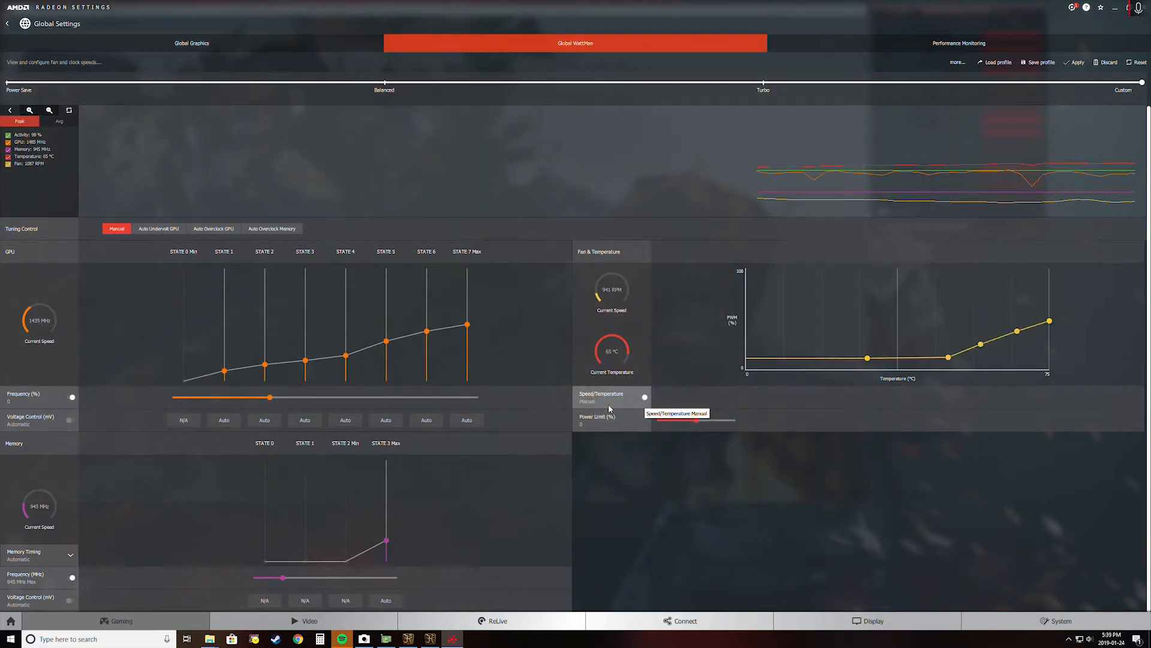
left_click(630, 404)
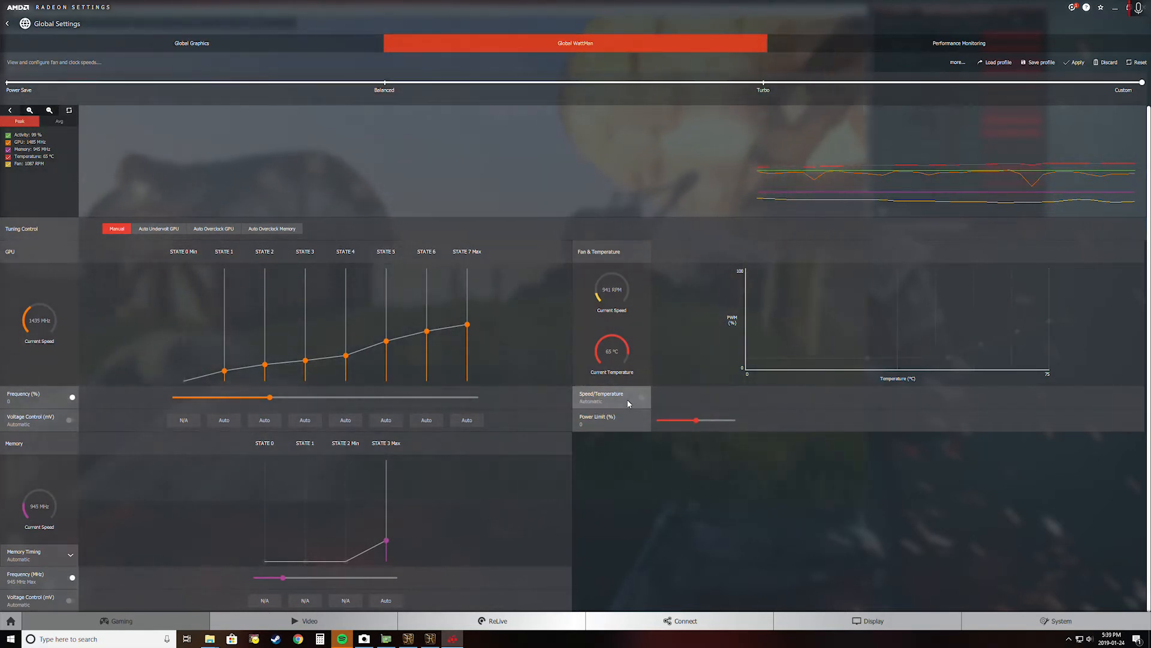
left_click(629, 404)
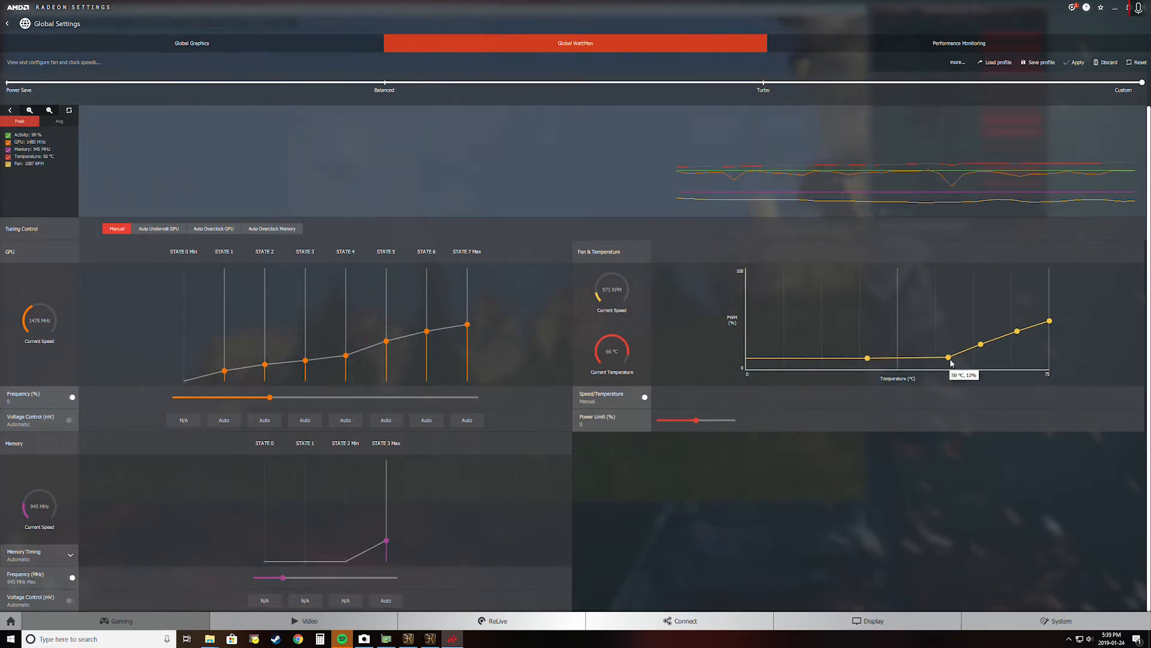
Step: Shape a steeper fan curve by moving its upper points to lower temperatures, including 45 °C at 46% and 50 °C at 61%, and apply it
left_click_drag(953, 358, 928, 361)
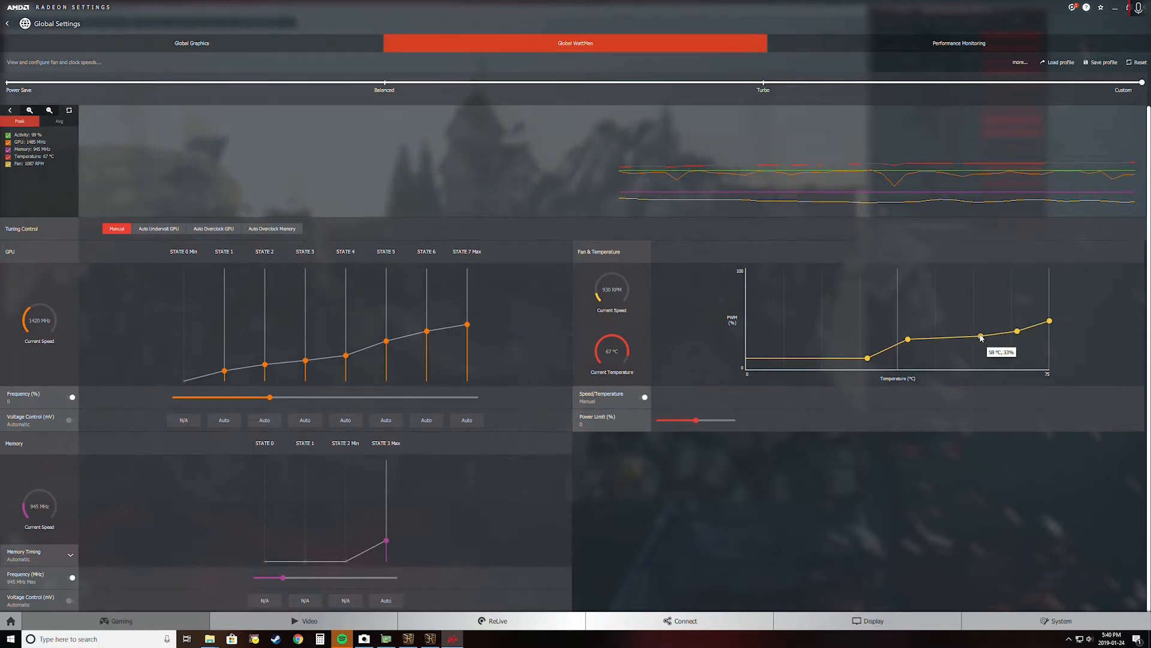
left_click_drag(964, 340, 928, 324)
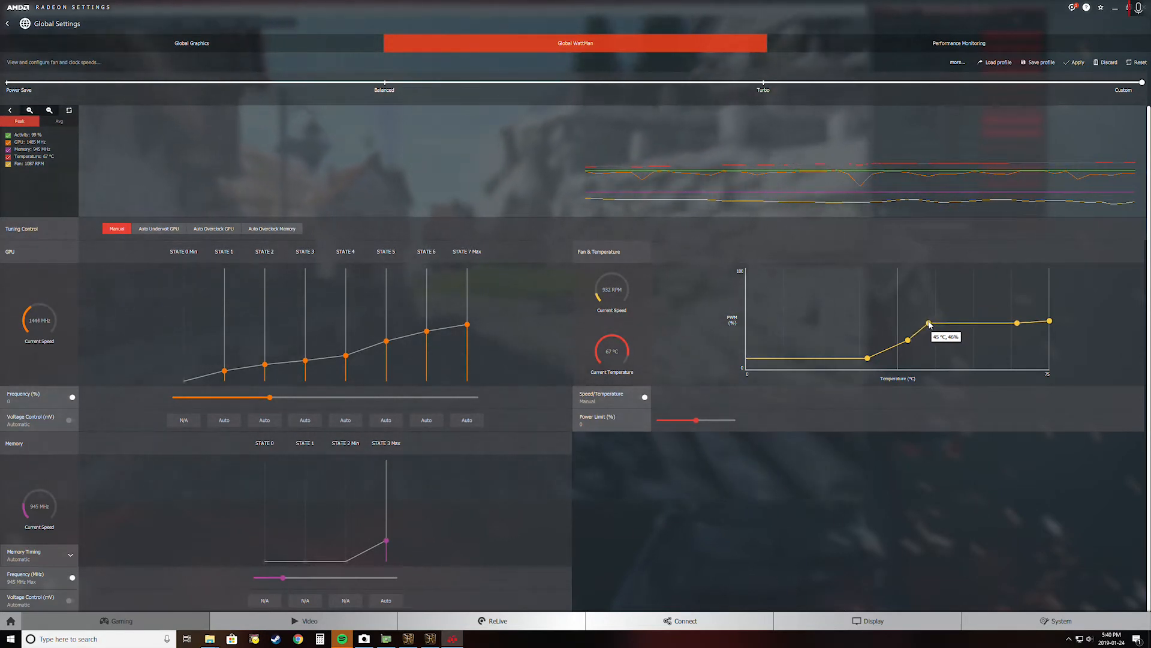
left_click_drag(1019, 322, 947, 312)
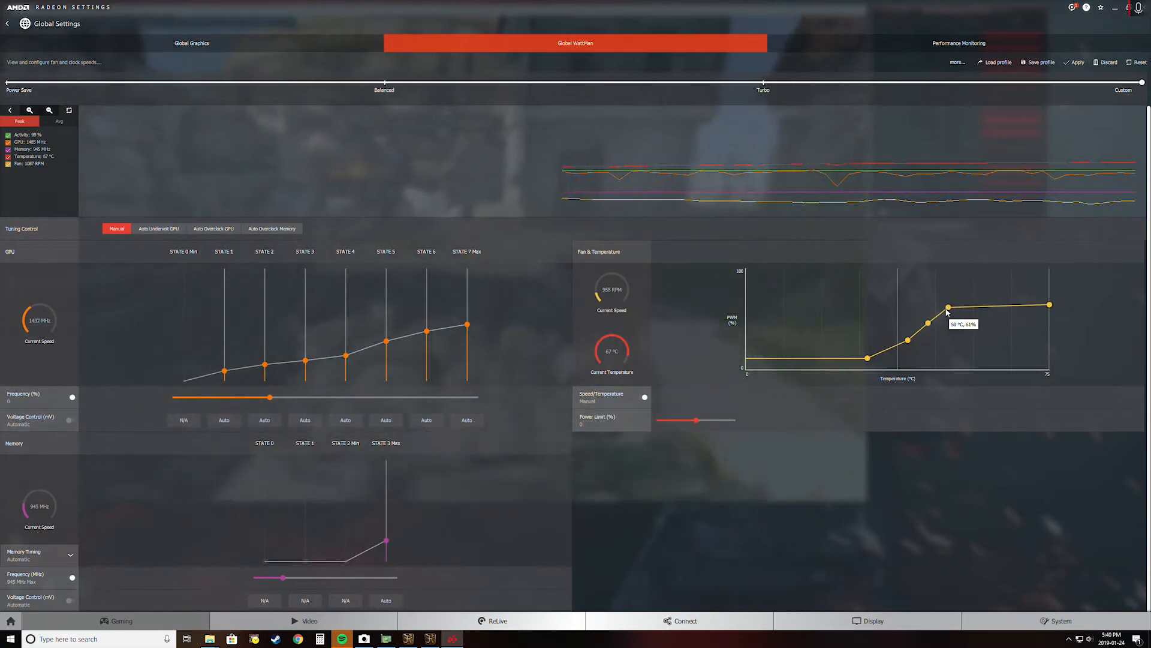
left_click_drag(1052, 307, 973, 296)
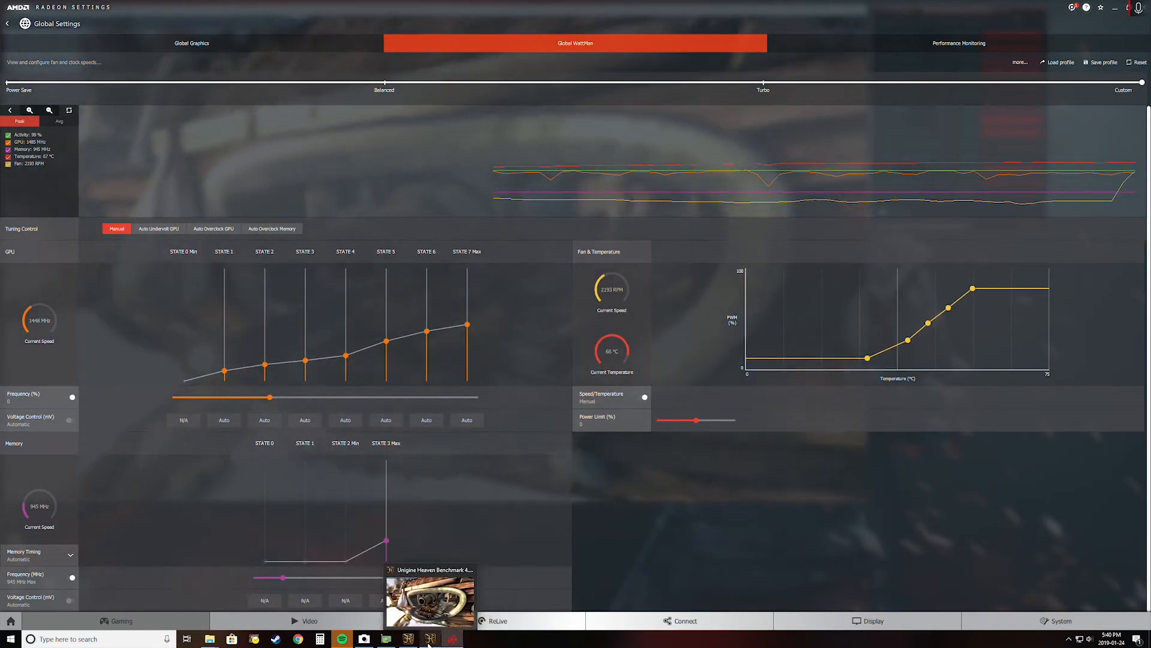
Step: Bring the Heaven benchmark and GPU-Z to the front and examine fan speed, temperatures, clocks and power draw with the new fan curve
left_click(431, 639)
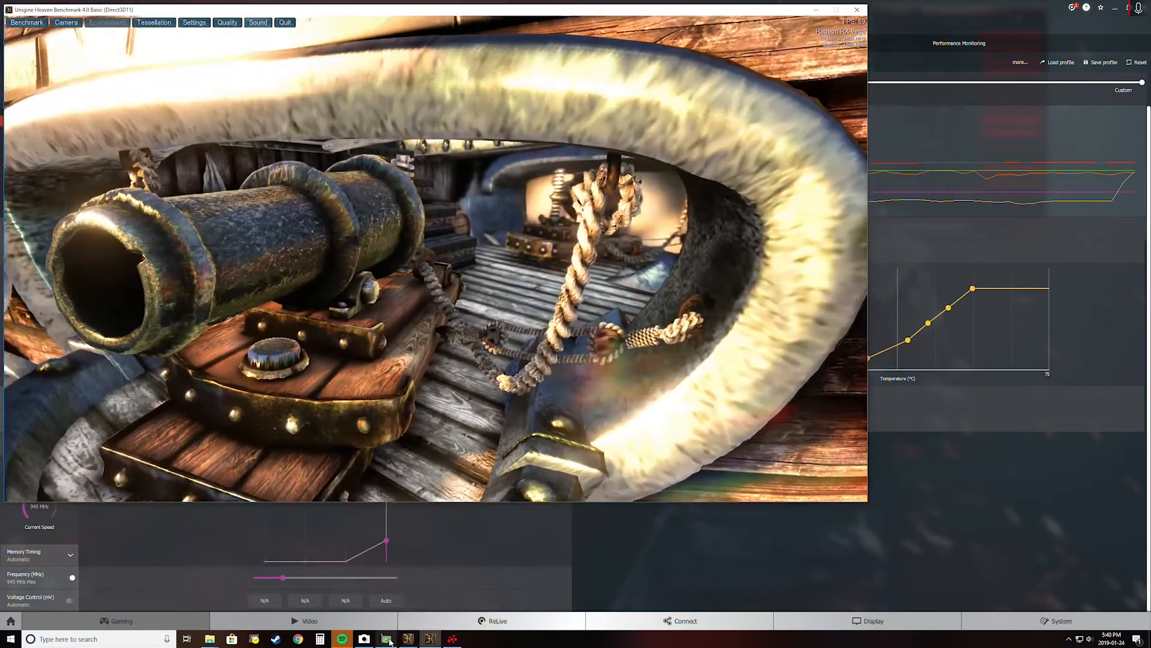
left_click(387, 638)
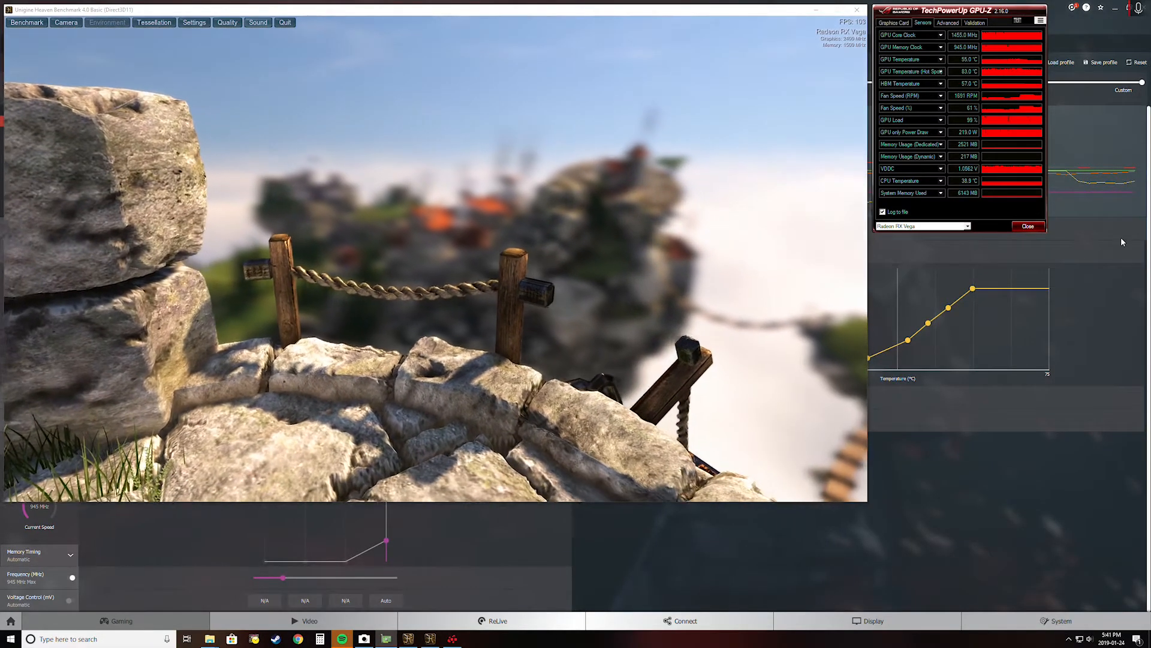
mouse_move(1093, 212)
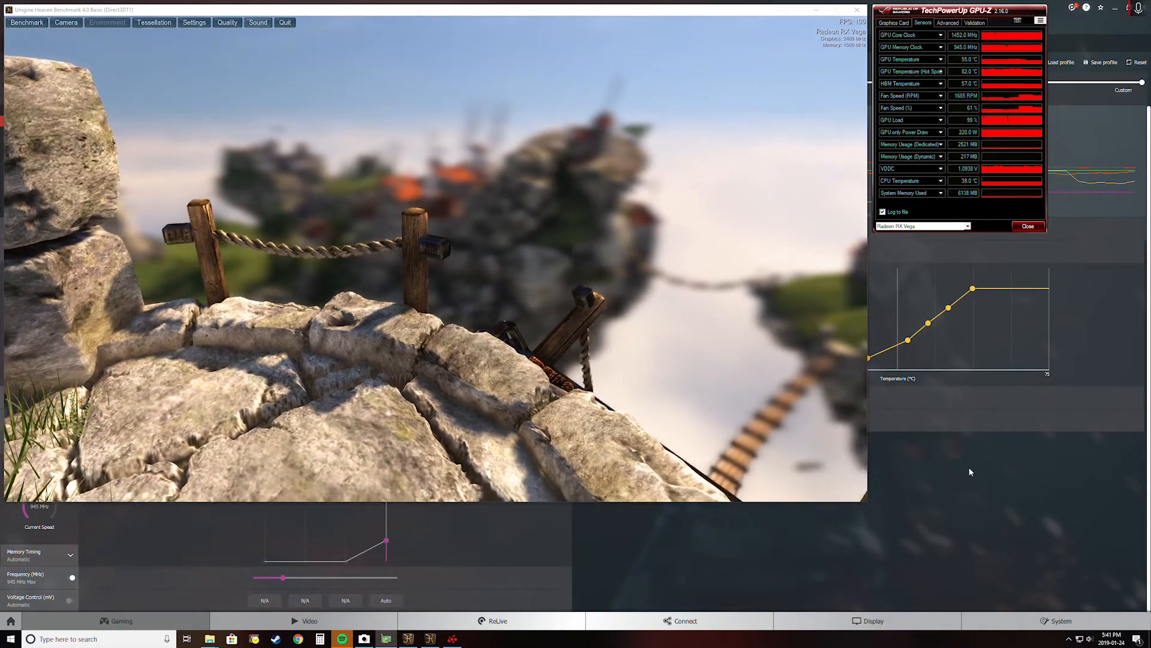
Step: Raise the WattMan power limit to 50%, apply it, and check the GPU-Z sensors with the benchmark running
left_click(966, 468)
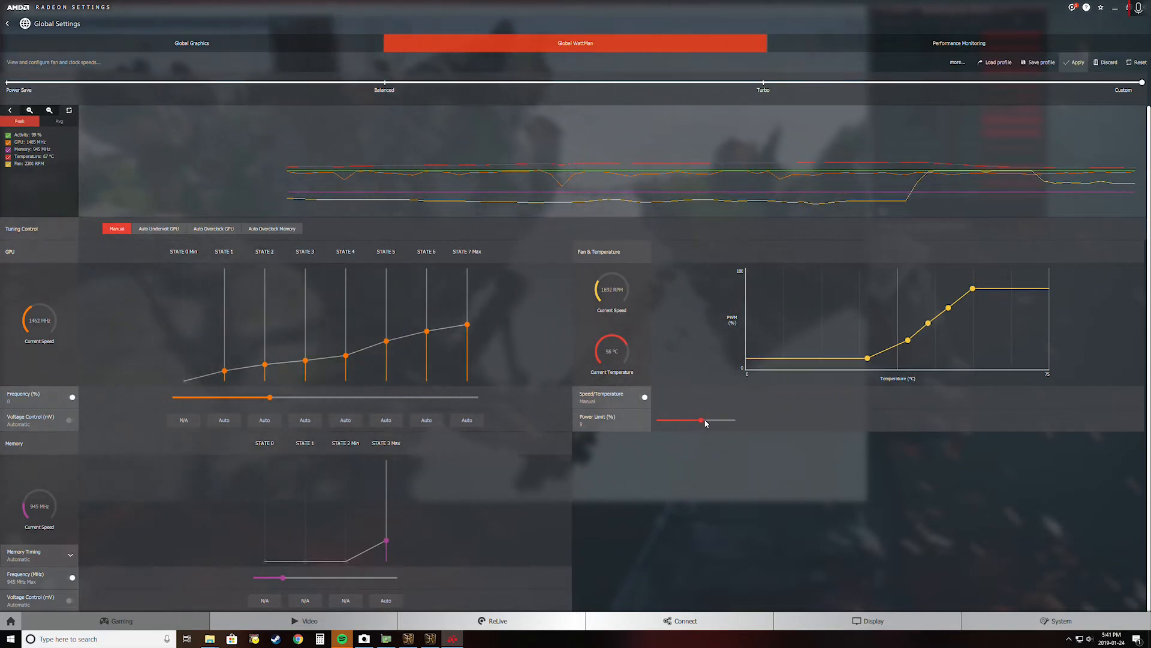
left_click_drag(736, 422, 746, 423)
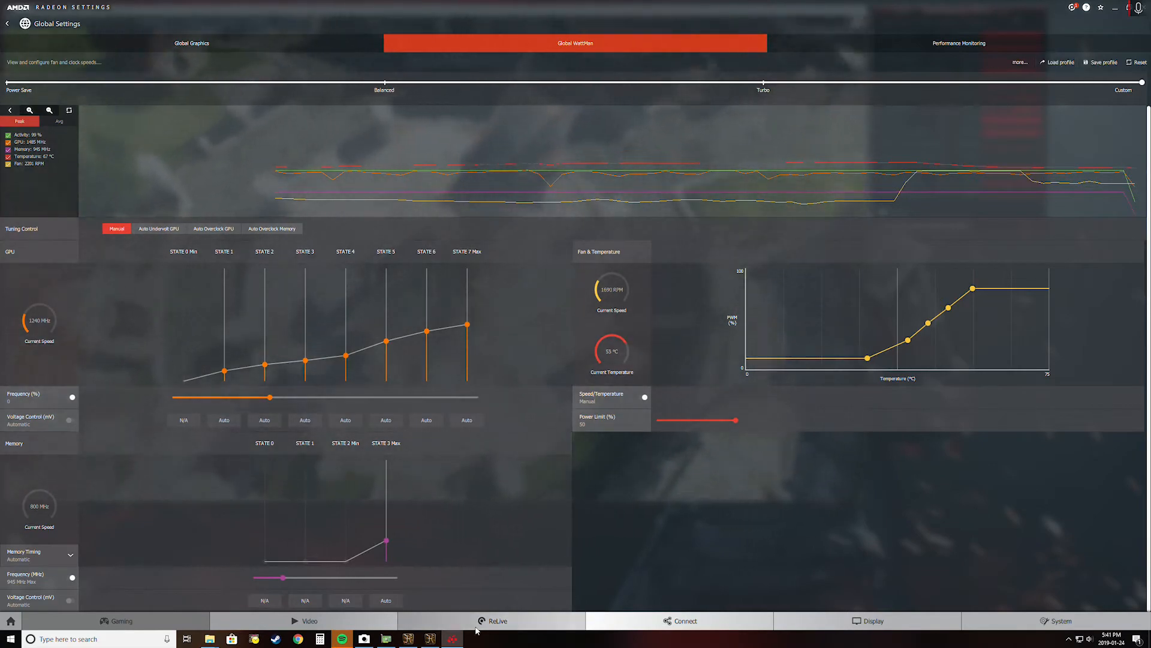
left_click(430, 639)
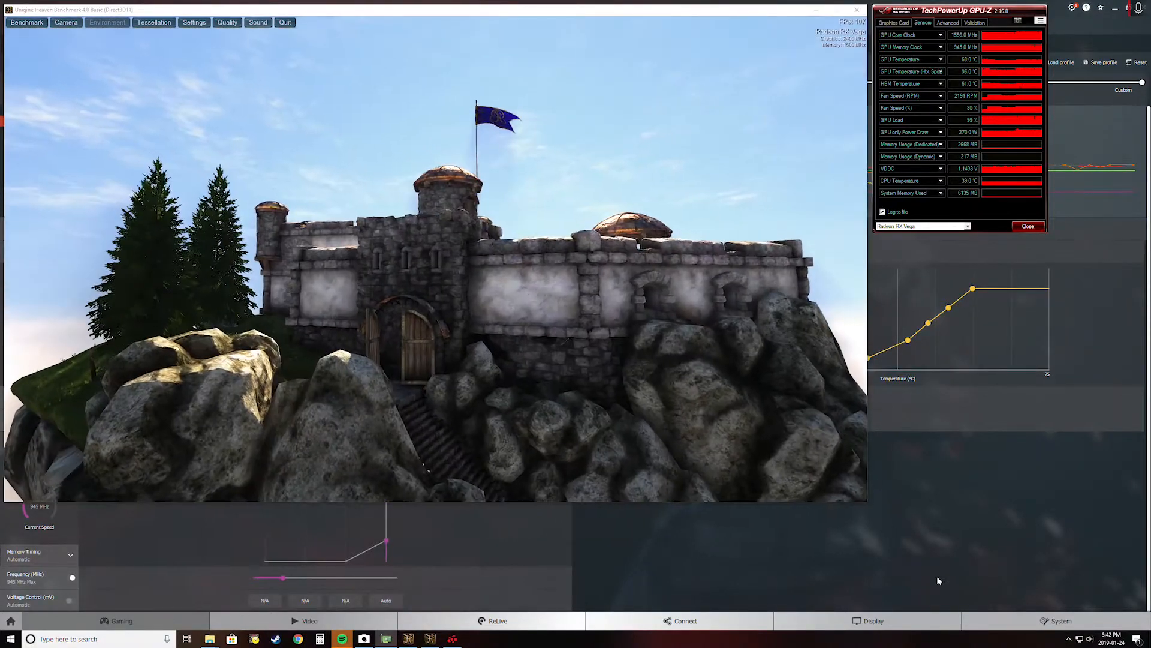
Step: Switch GPU voltage to manual and show per-state frequencies in MHz, then set State 7 to 1125 mV and State 6 to 1110 mV
left_click(938, 581)
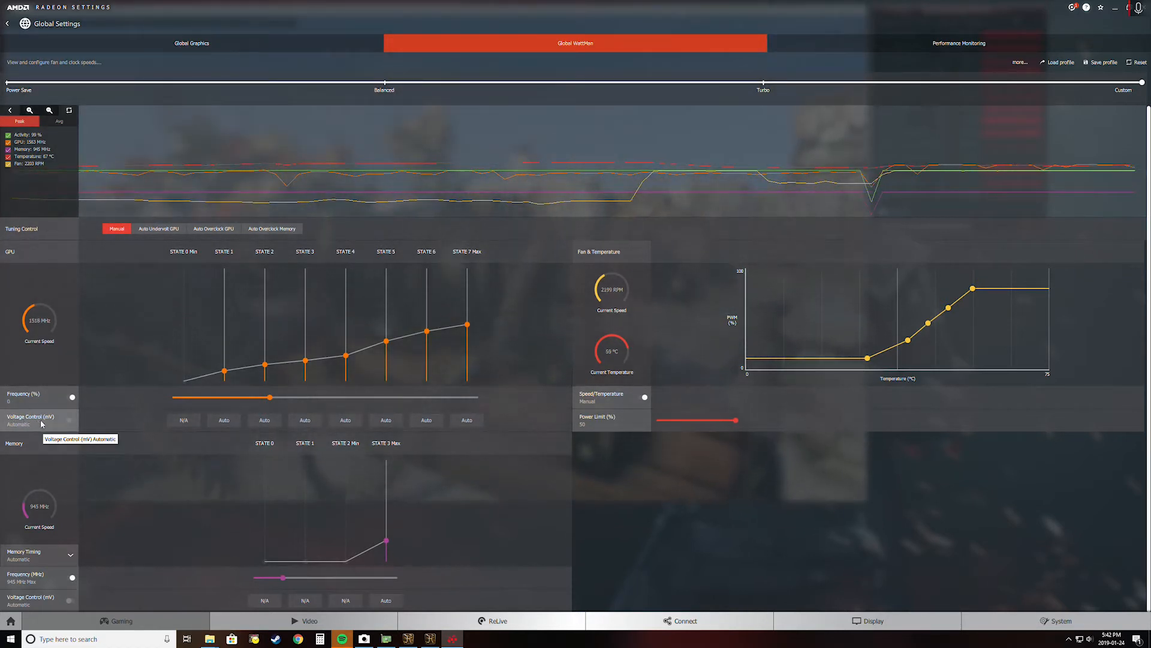
left_click(62, 425)
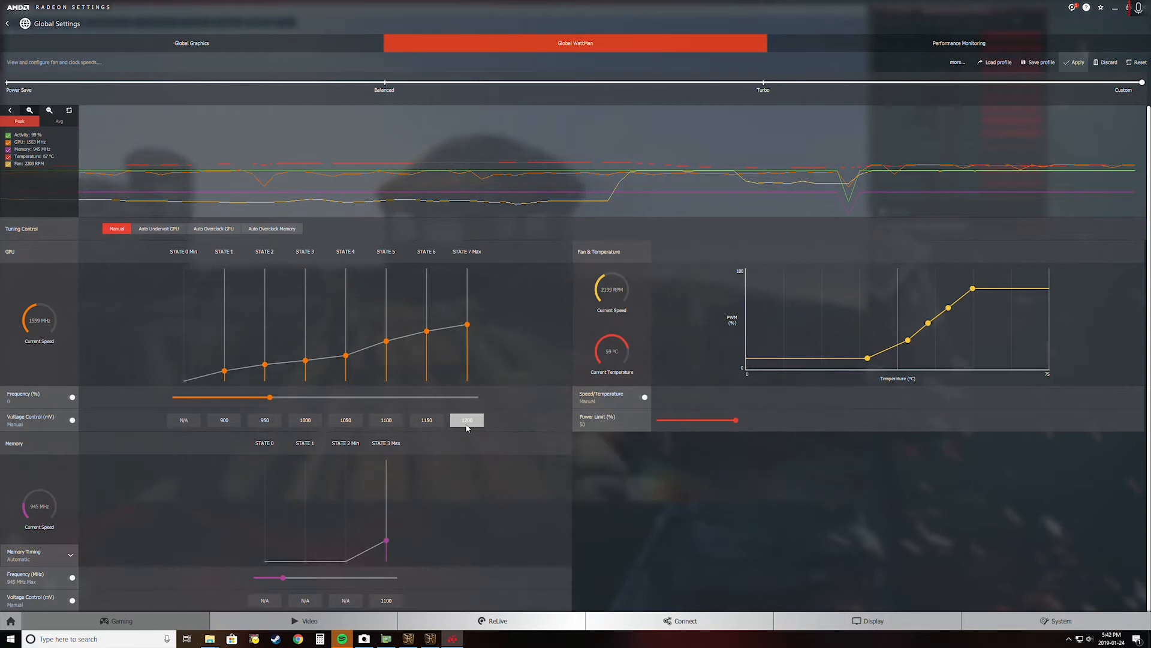
left_click(51, 401)
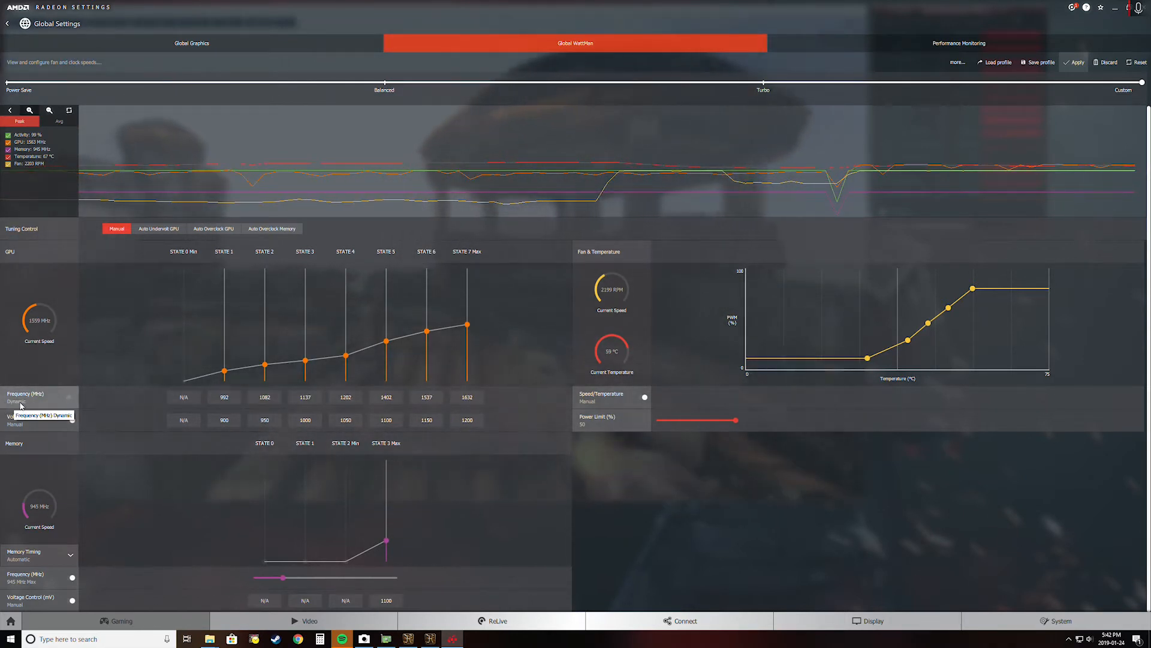
left_click(468, 401)
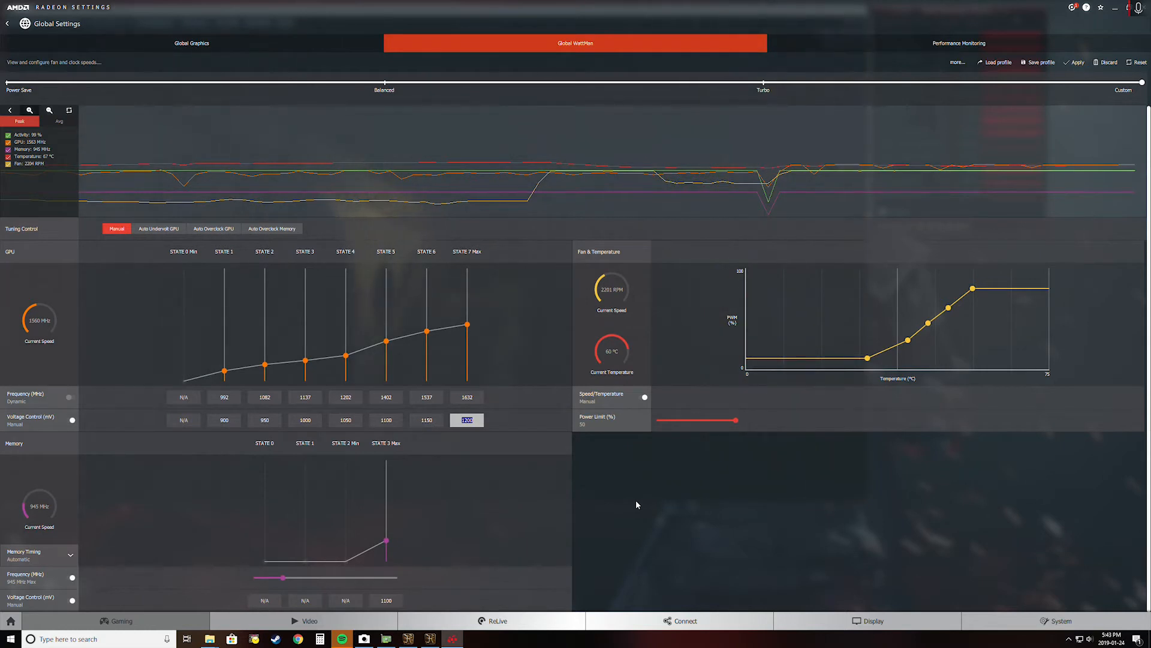
type("1125")
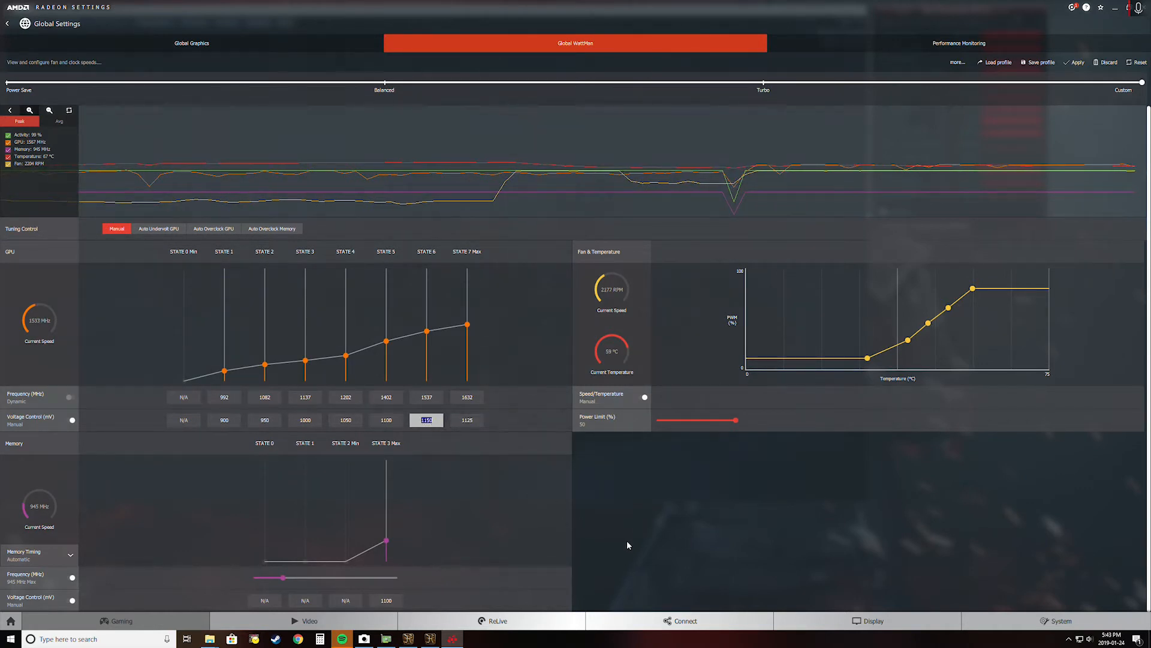
type("1110")
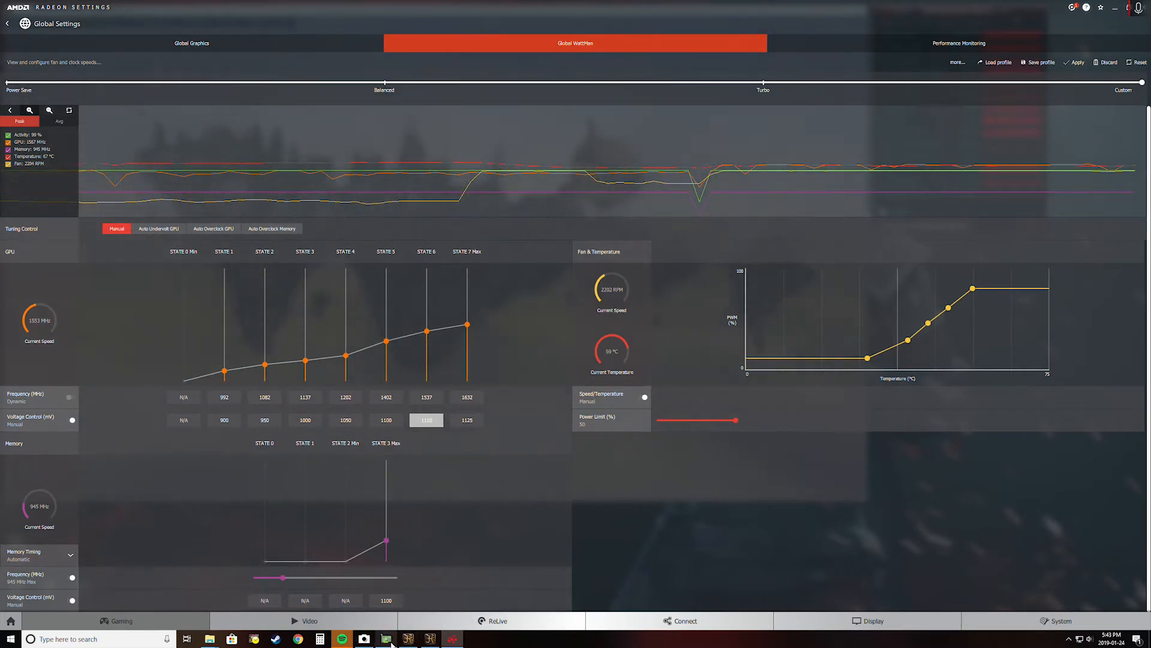
Step: Place GPU-Z over the WattMan page, apply the new voltages, and compare the sensor readings before and after
left_click(408, 639)
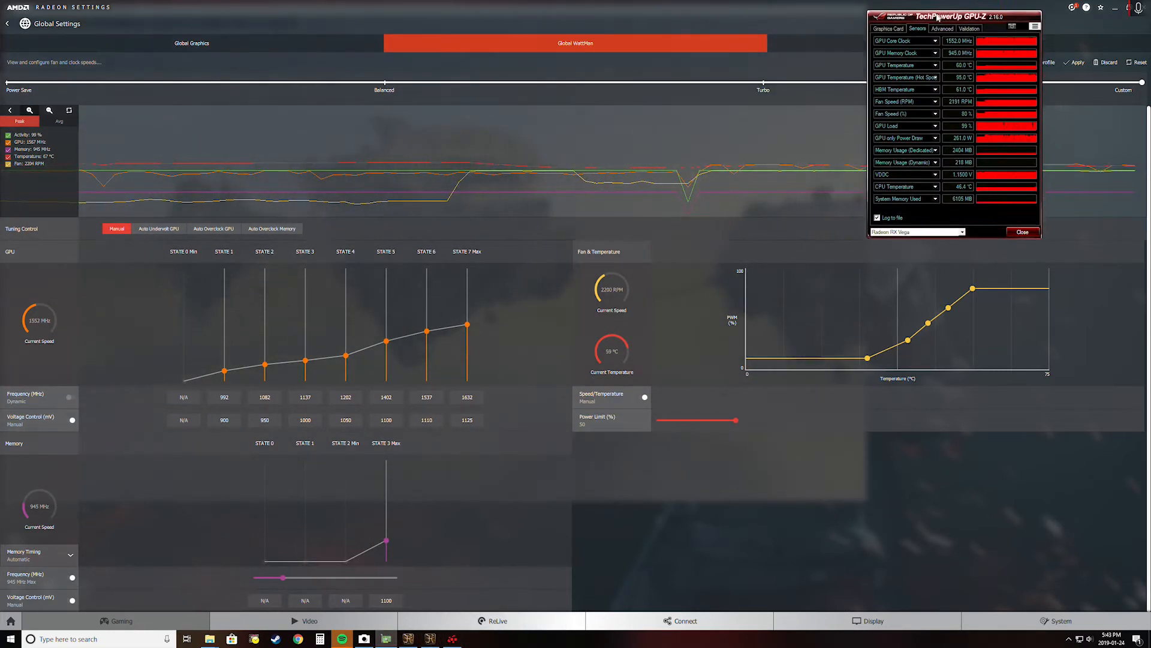
left_click_drag(944, 11, 656, 124)
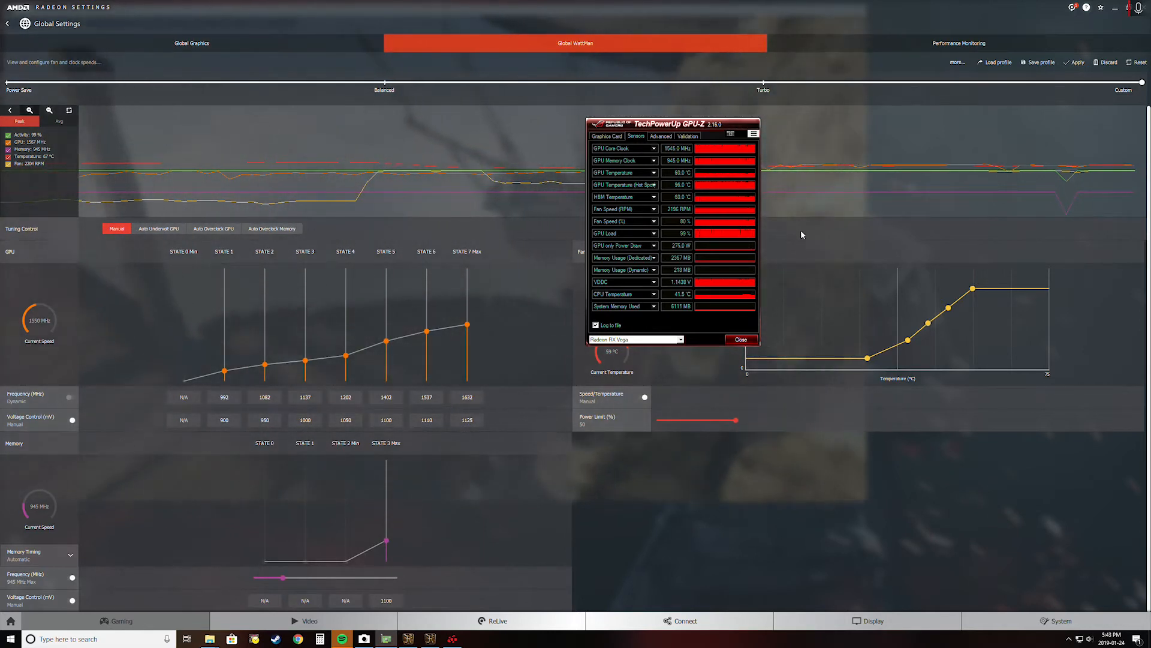
left_click(1079, 62)
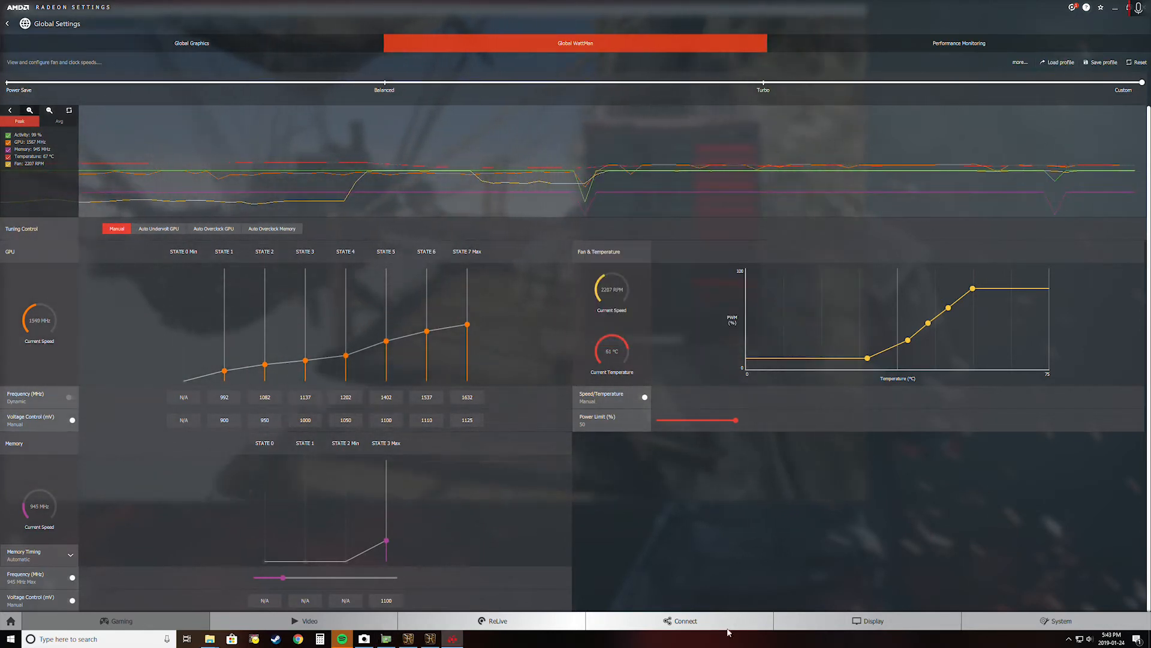
left_click(395, 641)
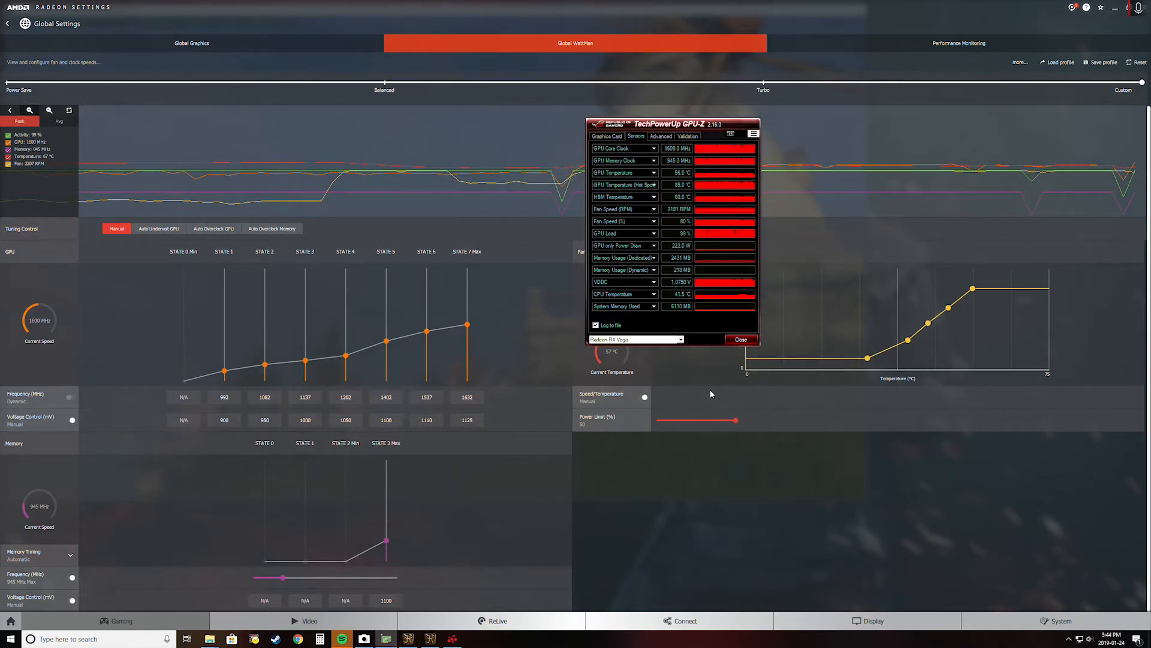
mouse_move(793, 214)
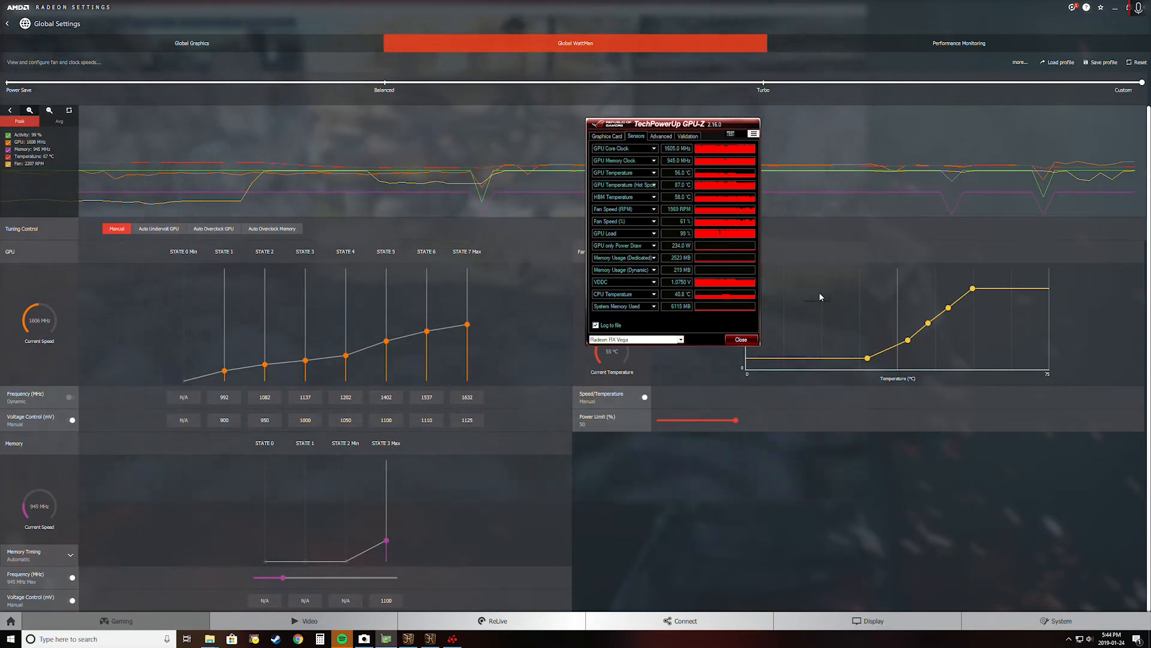
Step: Raise the fan curve's 50 °C point to about 80% and the highest point above it, and apply the change
left_click(913, 470)
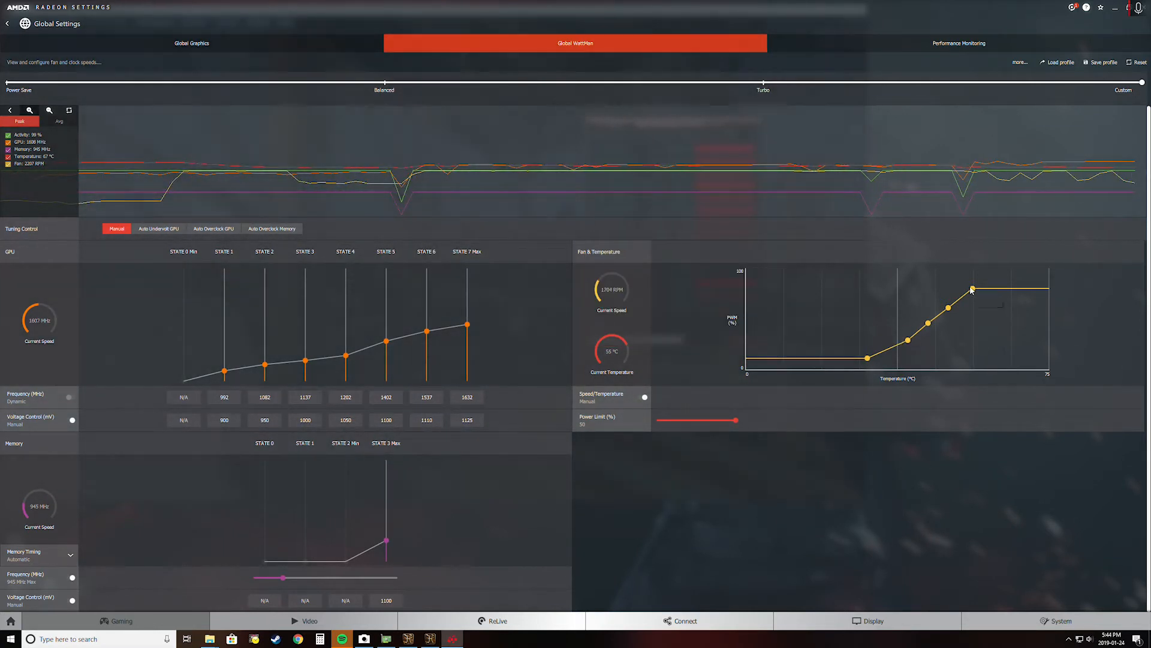
left_click_drag(948, 308, 949, 304)
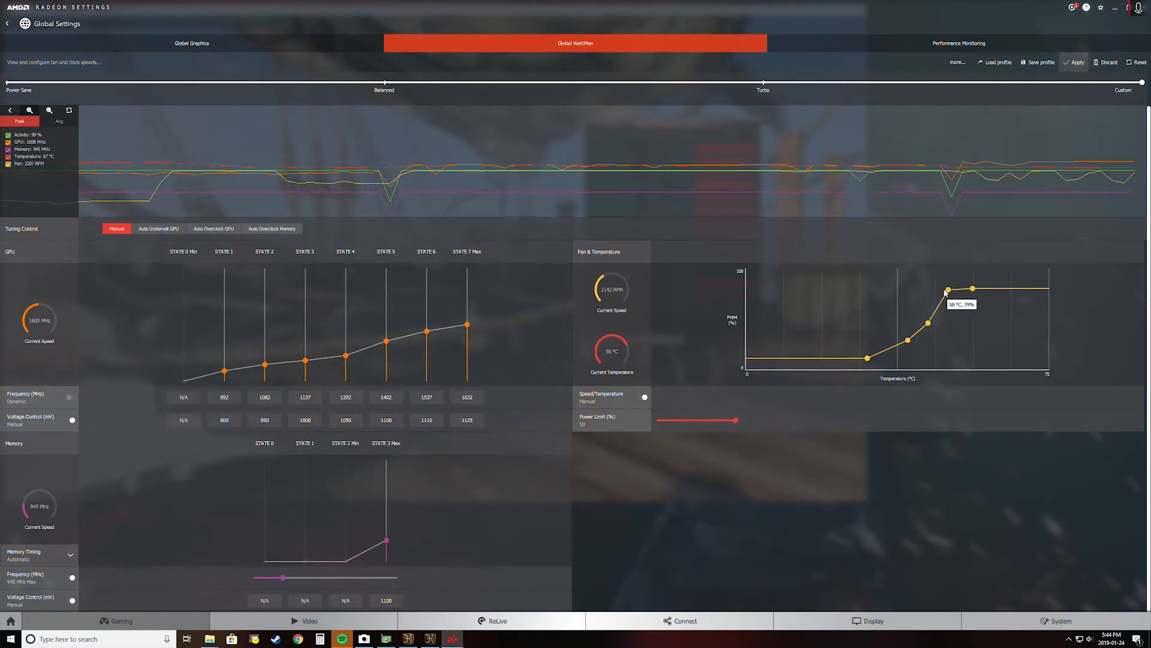
left_click_drag(944, 292, 944, 289)
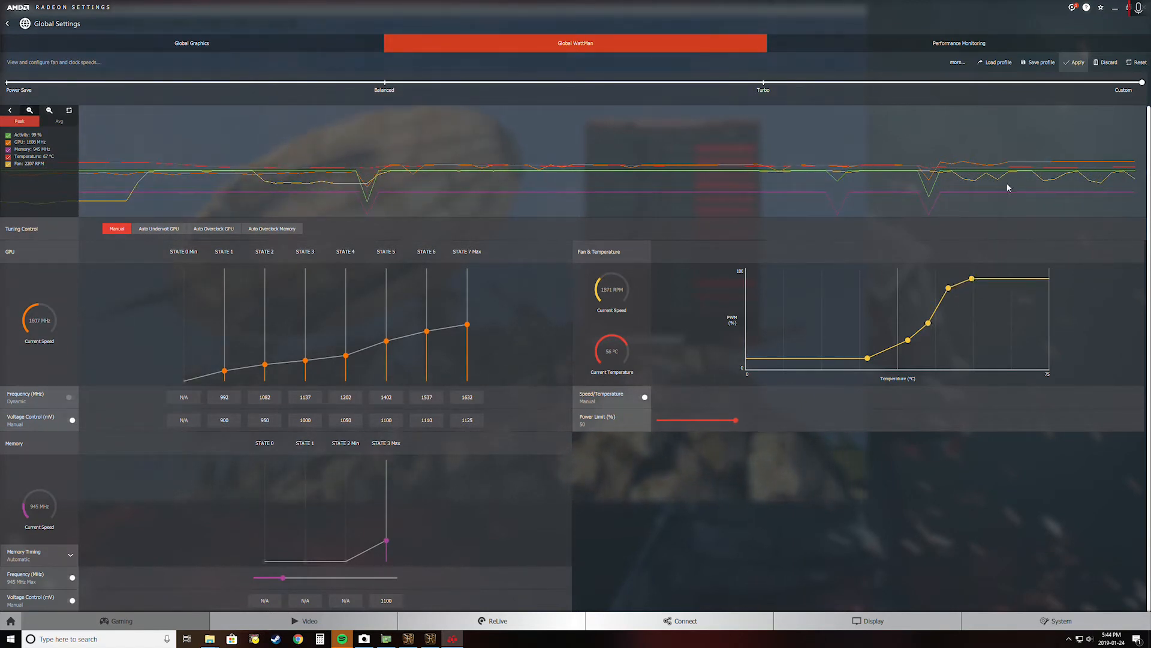
left_click(1070, 65)
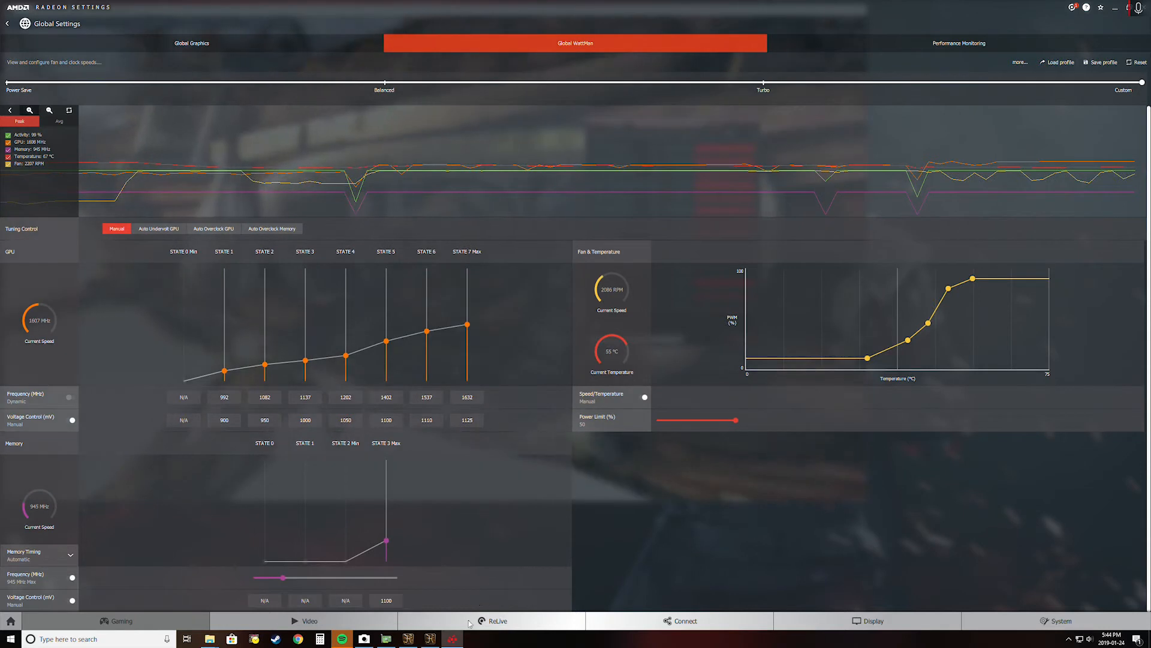
Step: Check the GPU-Z clock, temperature, fan and voltage readings with the adjusted fan curve under load
left_click(451, 640)
mouse_move(432, 640)
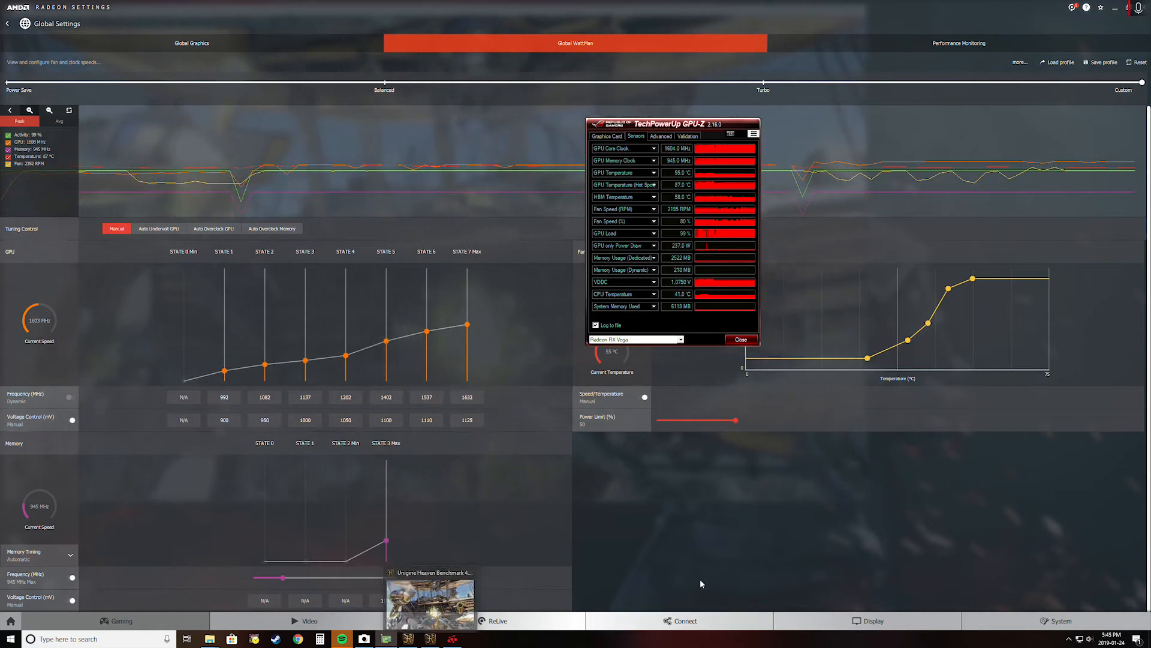
left_click(661, 565)
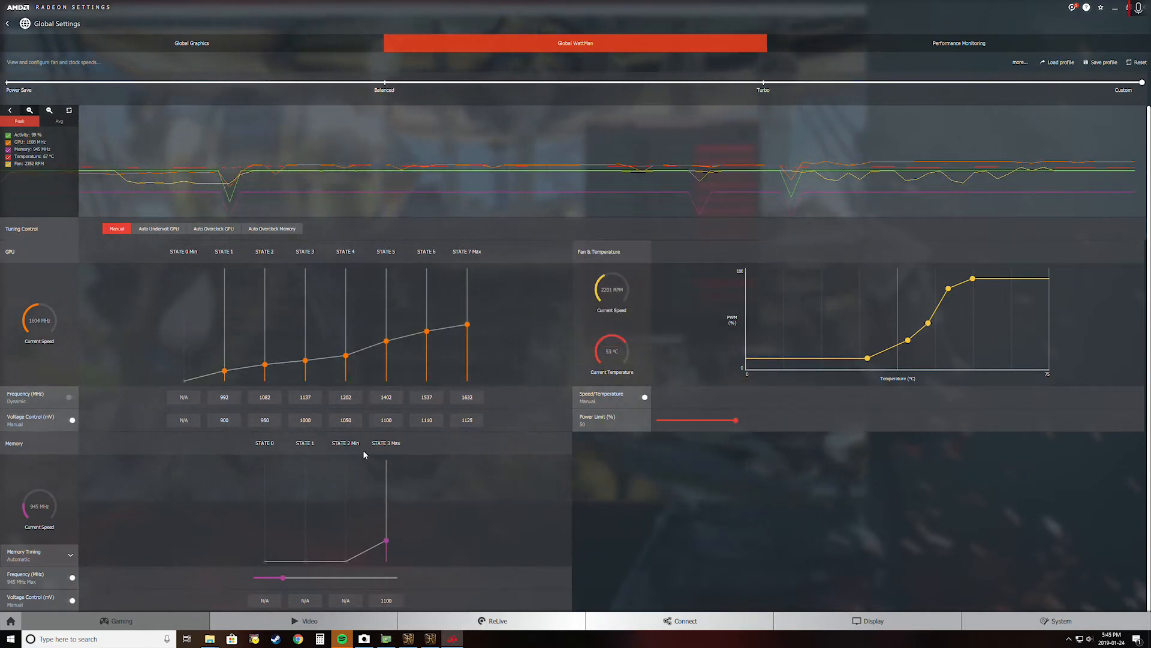
left_click(467, 398)
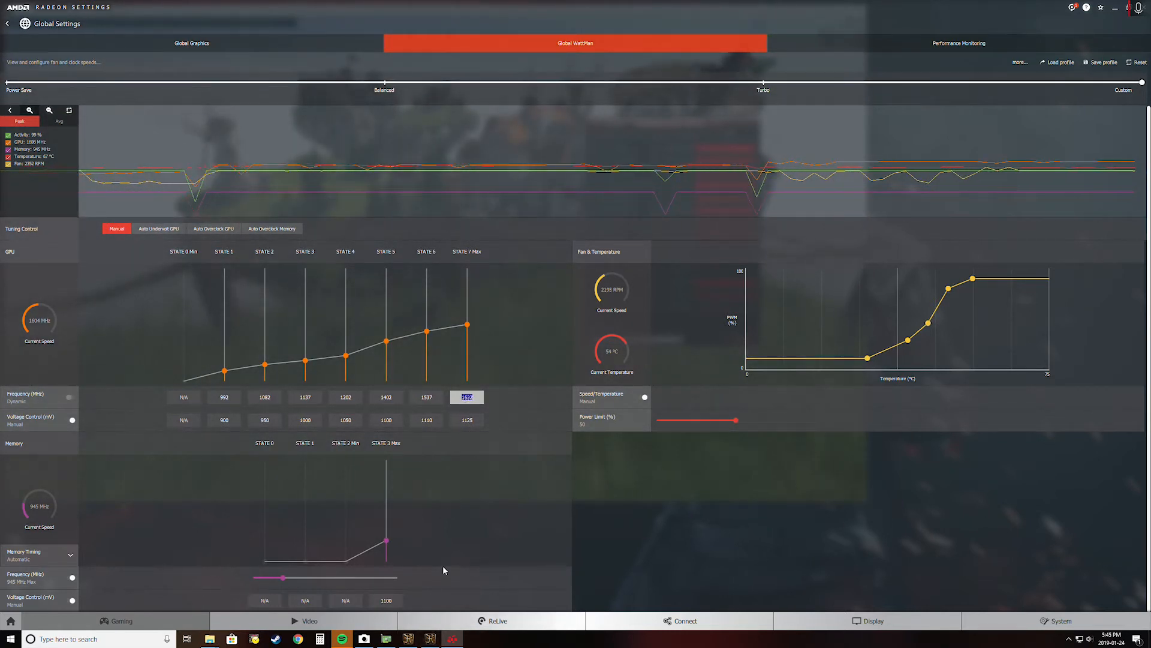
left_click(394, 641)
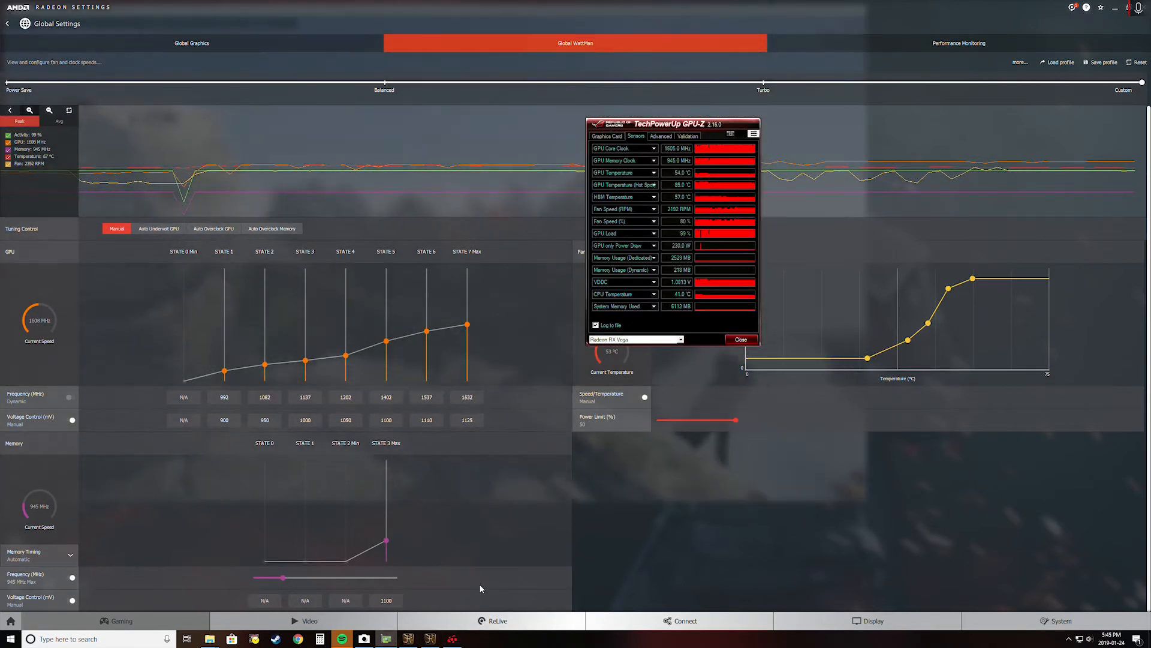
Step: Set the GPU State 7 frequency to 1687 MHz, apply it, and check the GPU-Z sensors alongside the running Heaven benchmark
left_click(502, 412)
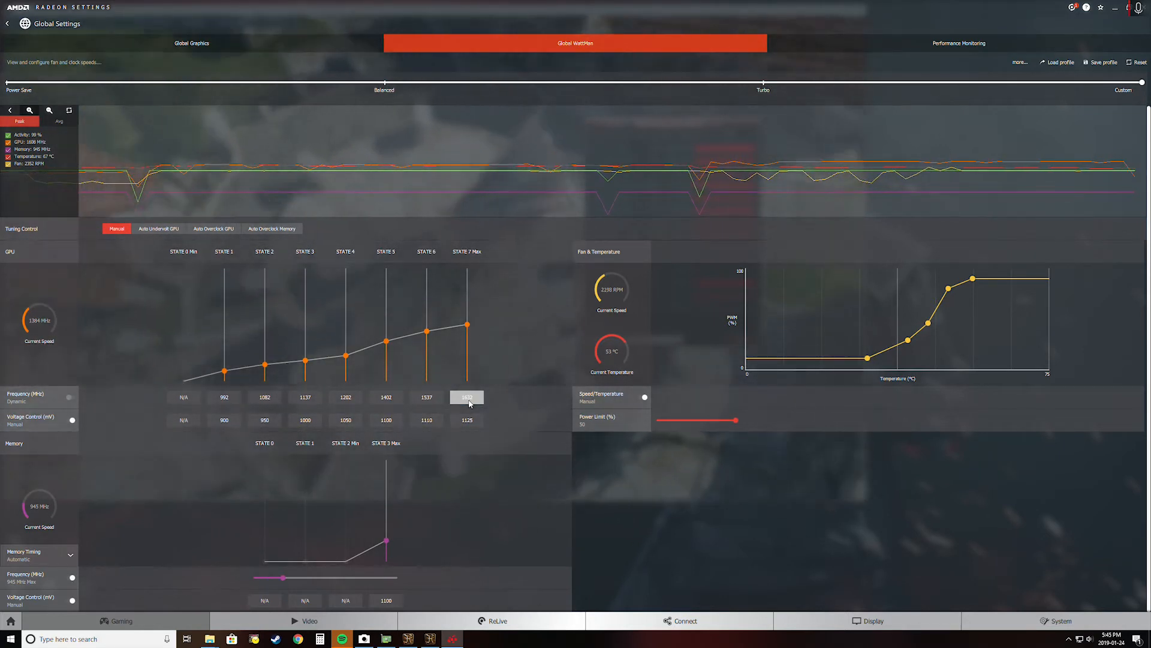
double_click(471, 399)
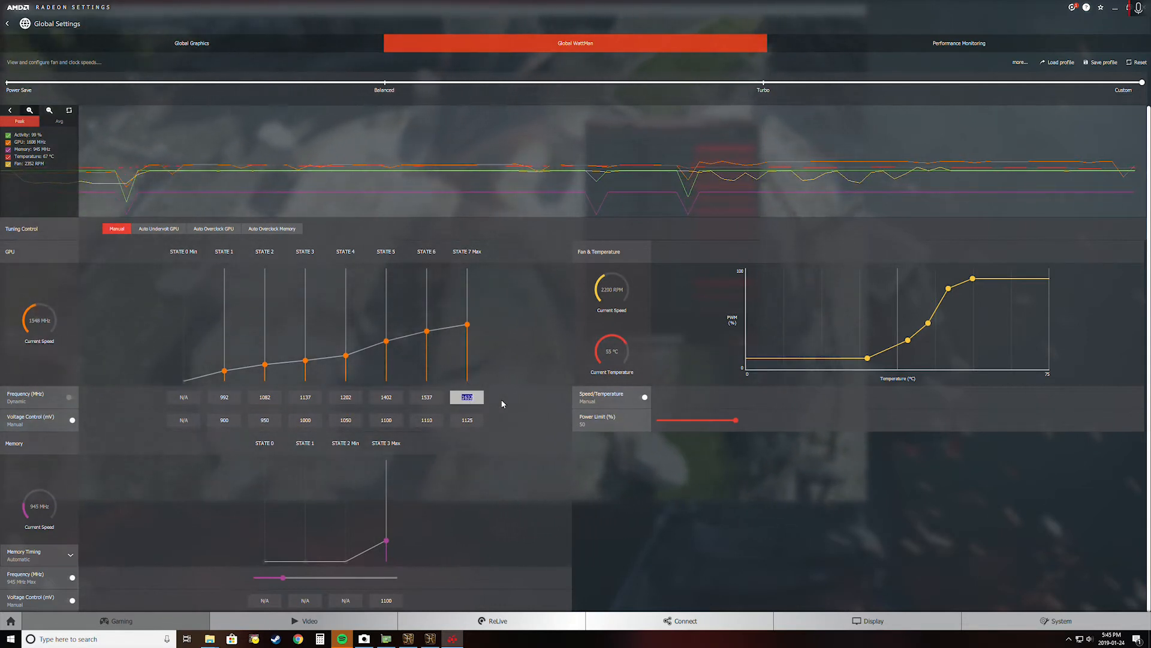
type("1685")
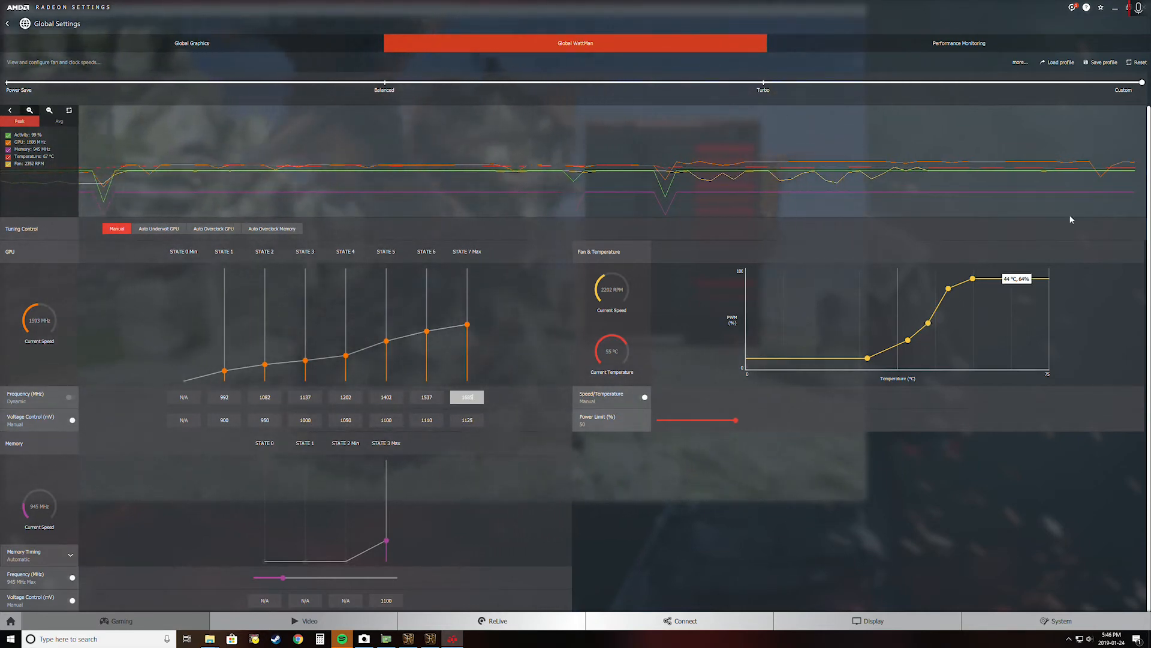
left_click(1020, 61)
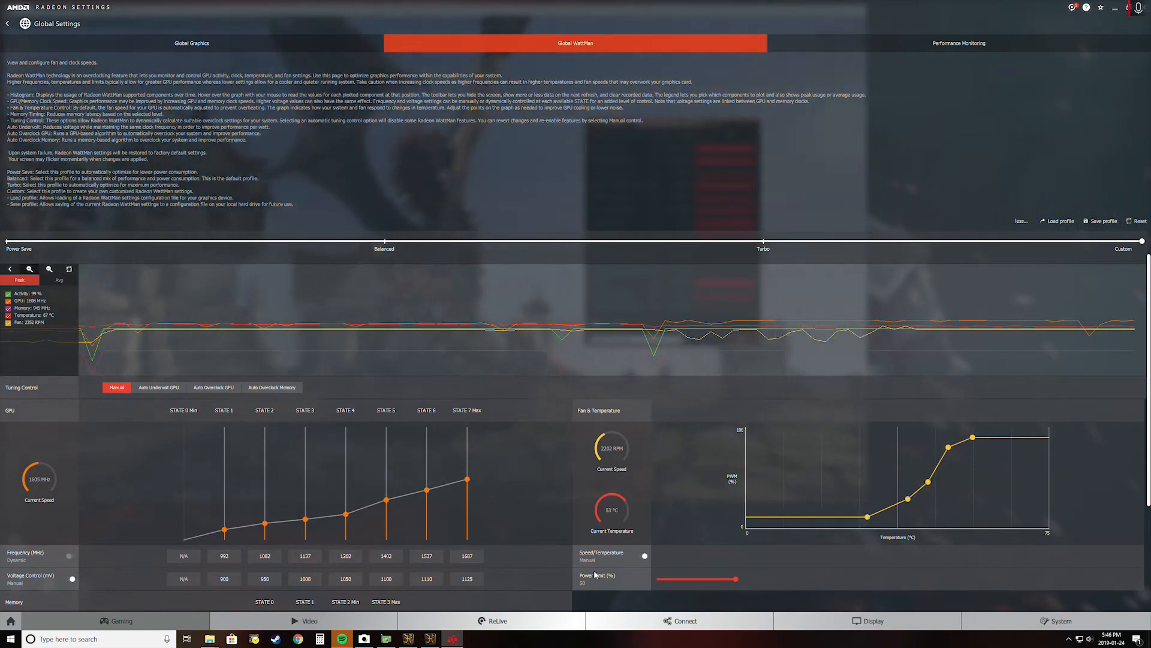
left_click(428, 640)
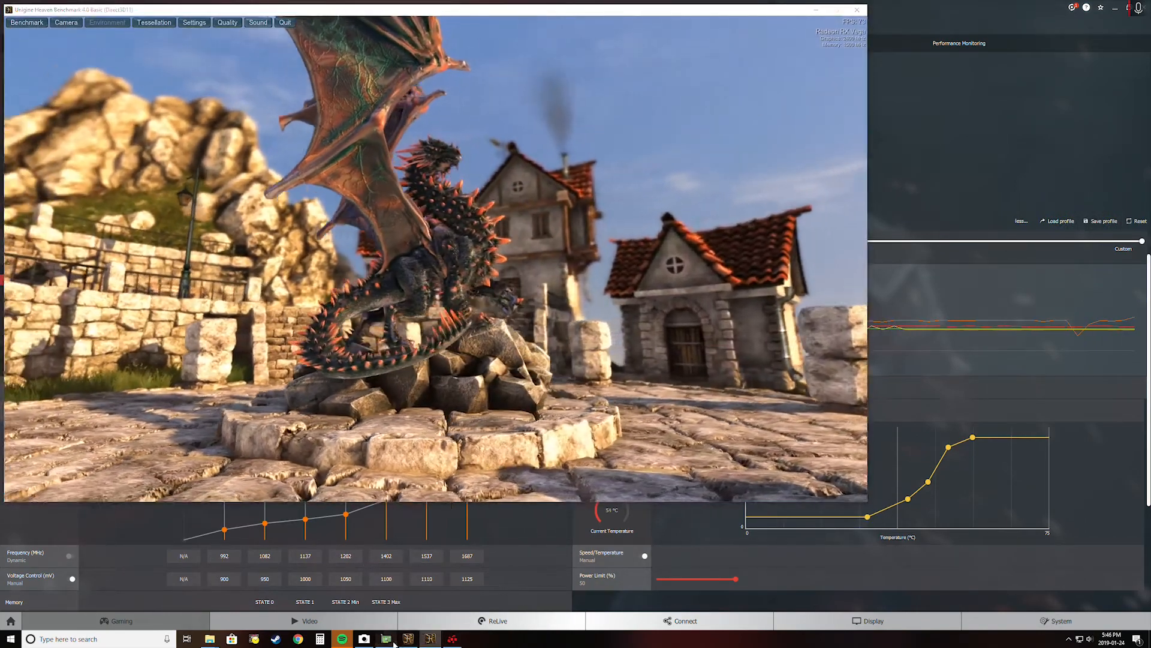
left_click(386, 639)
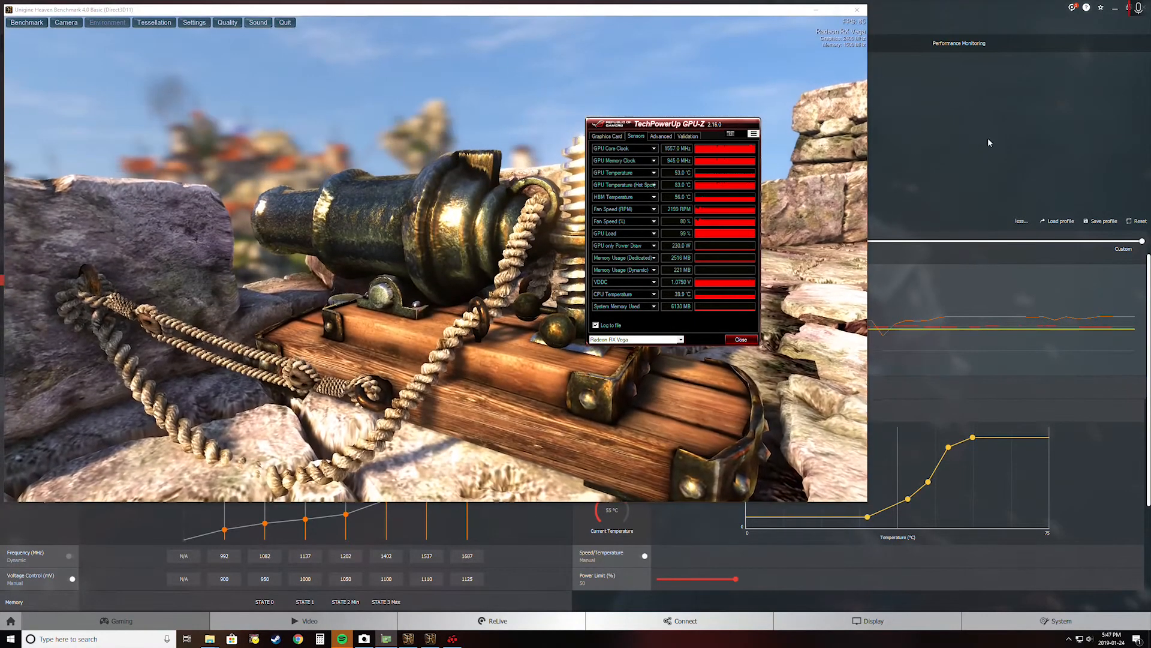
Step: Review the GPU State 7 voltage in WattMan, minimize it, and place GPU-Z beside the Heaven window to check its sensors
left_click(983, 144)
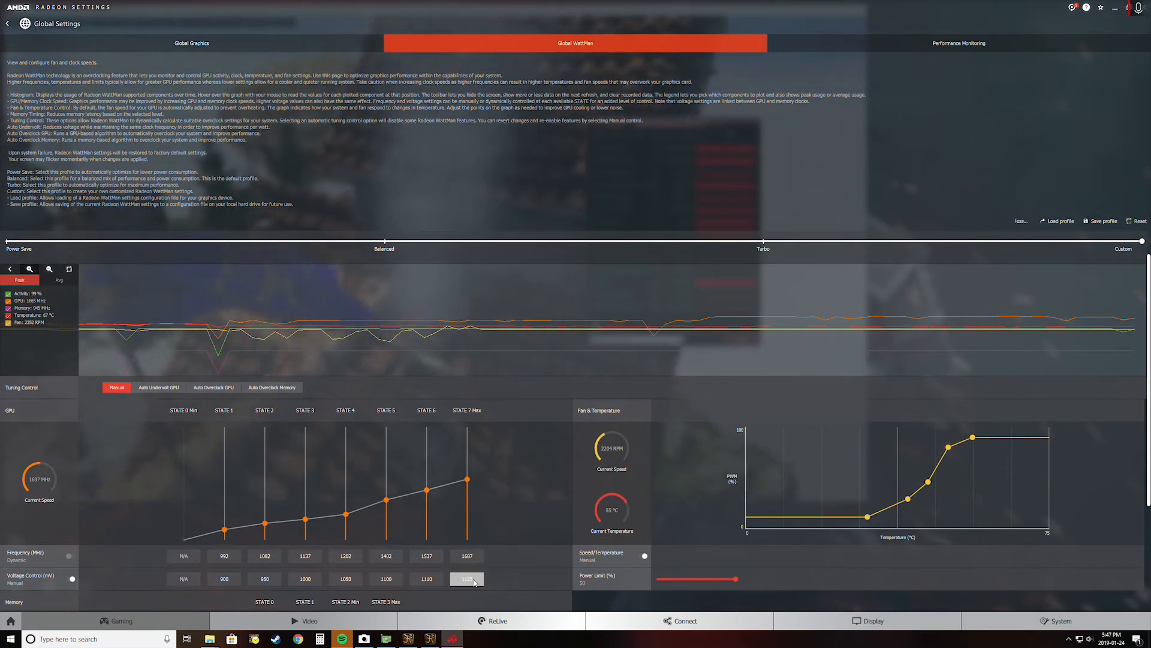
left_click(474, 580)
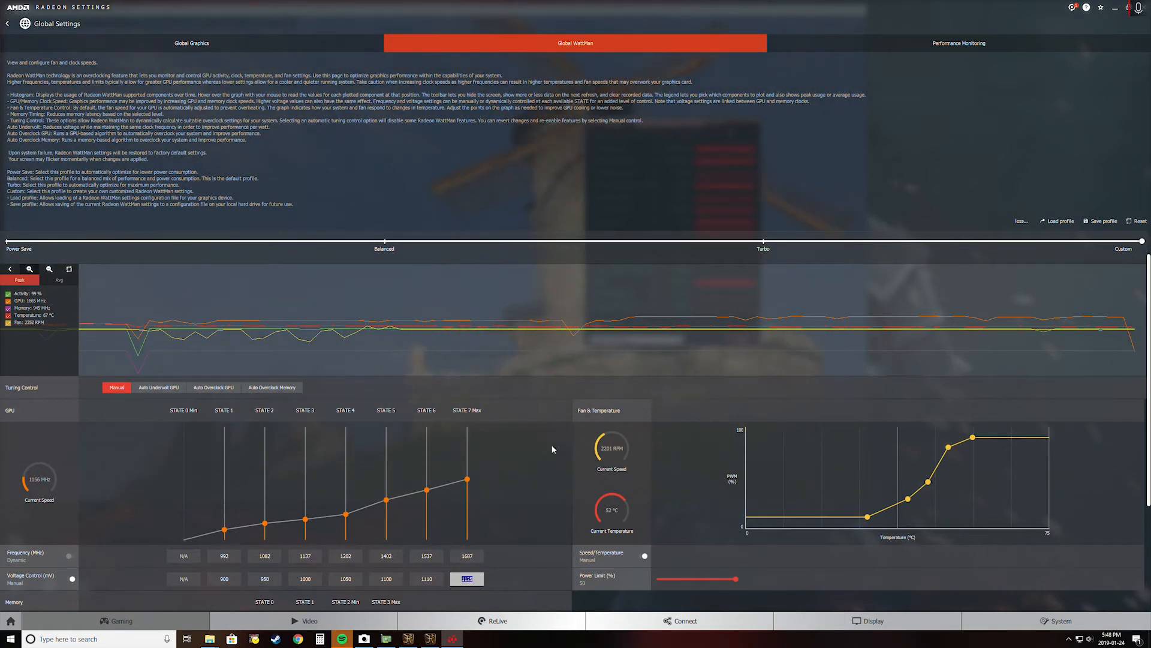
left_click(1114, 9)
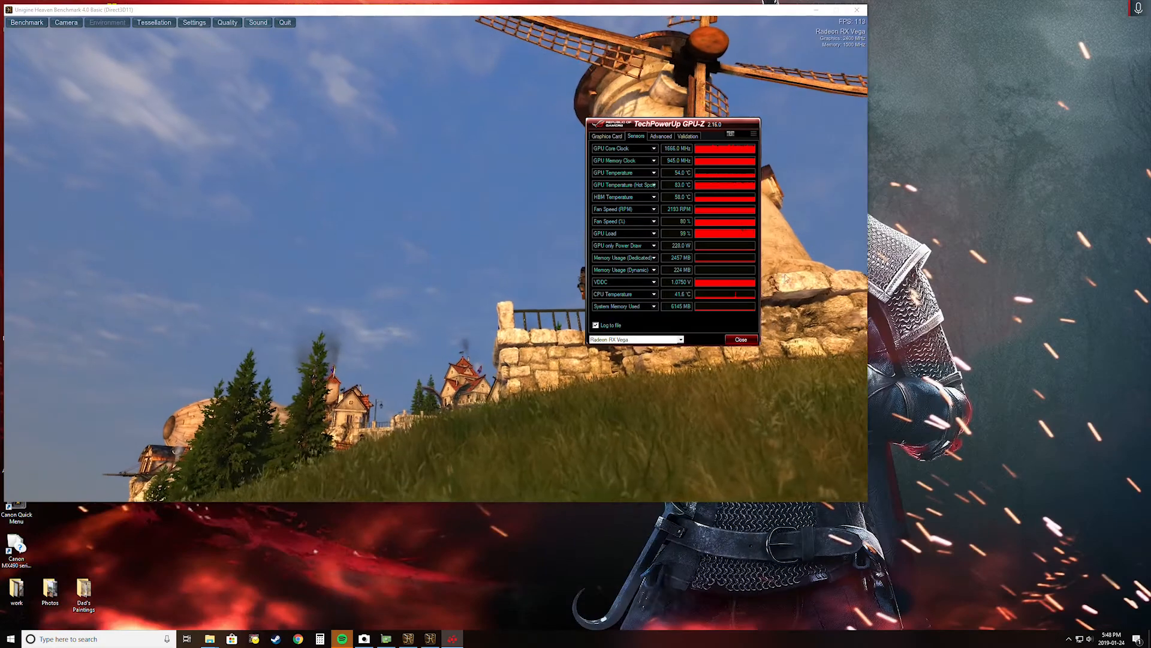
left_click_drag(659, 124, 960, 90)
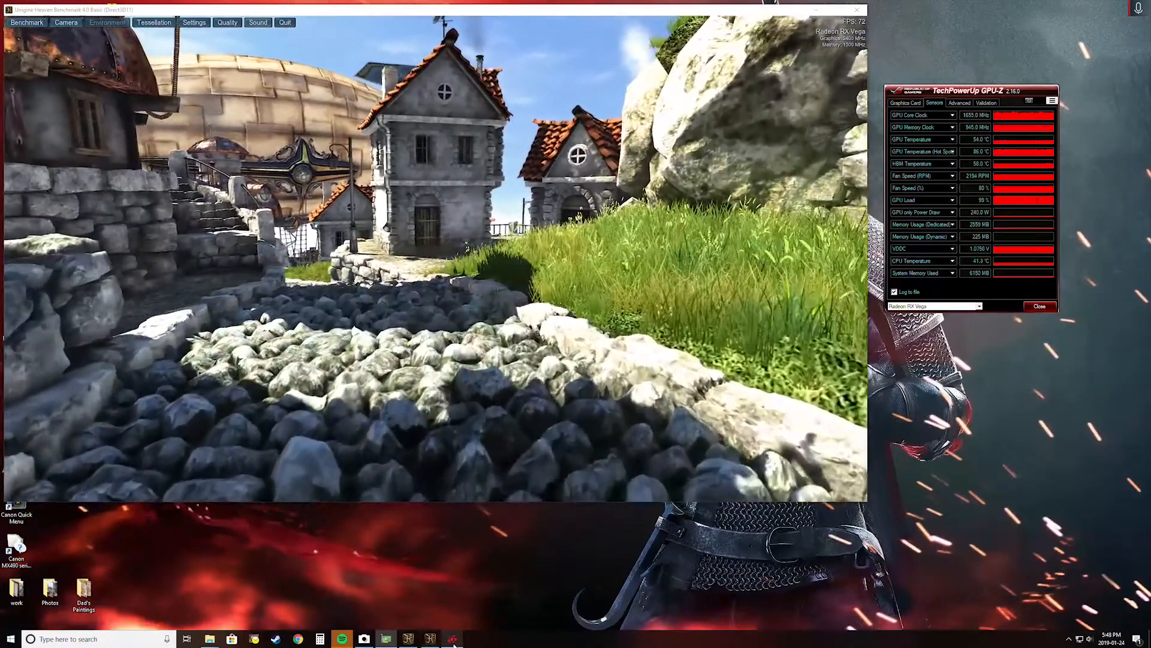
Step: Raise the memory State 3 frequency to 1055 MHz in WattMan and apply it
left_click(451, 639)
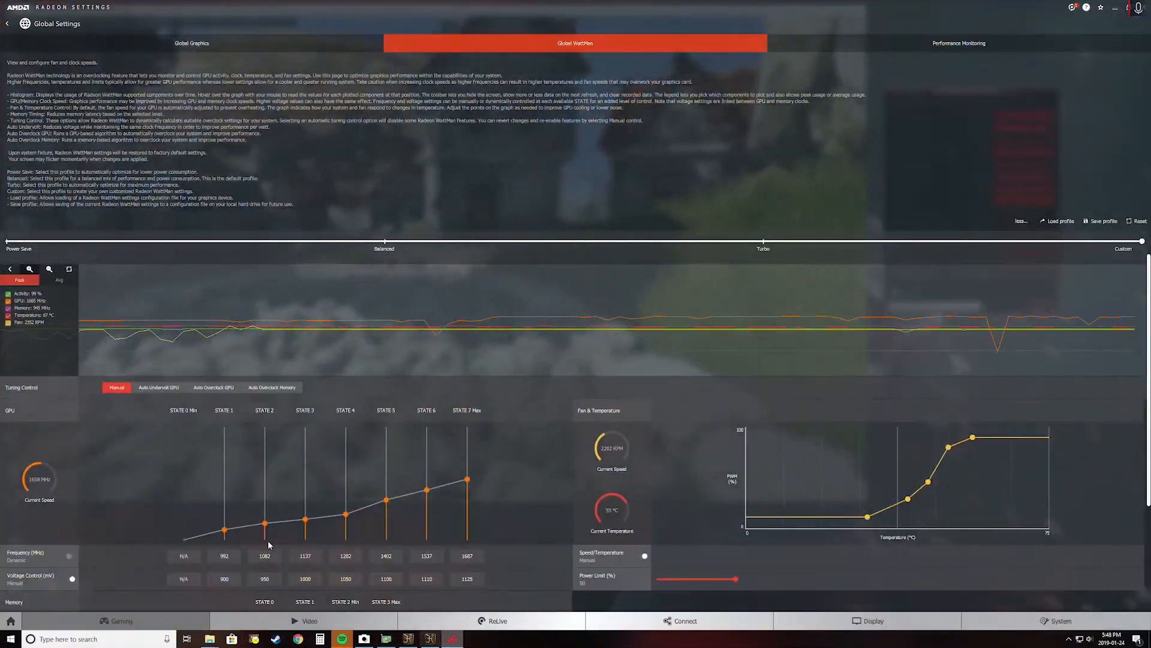
scroll(225, 479, "down", 3)
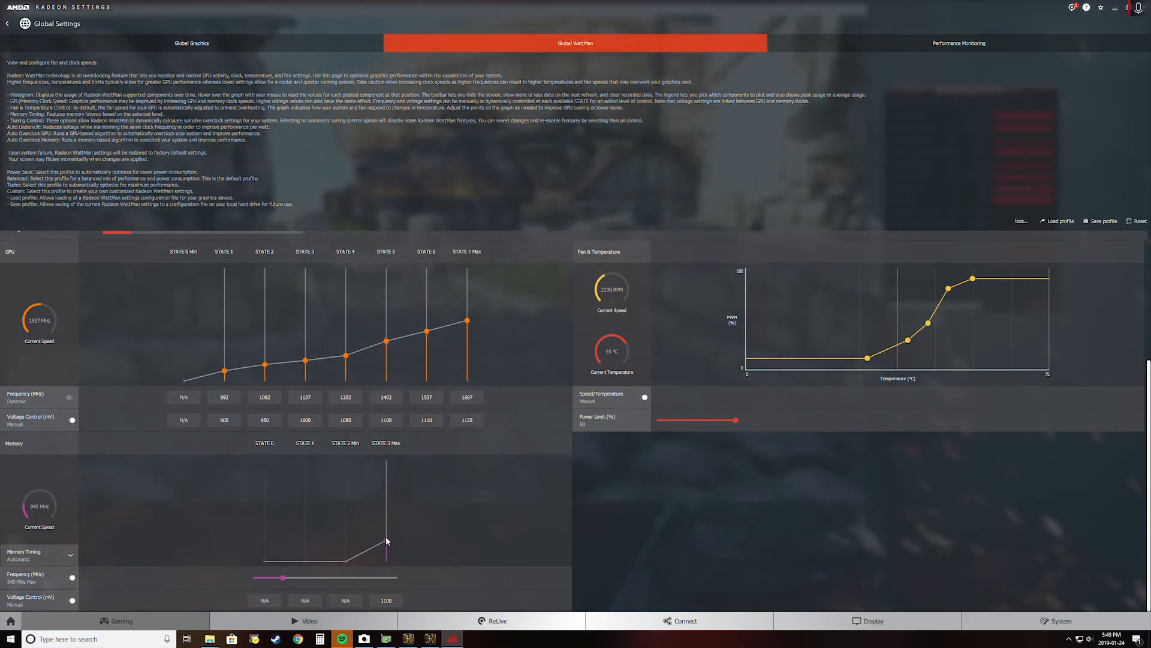
left_click_drag(387, 539, 385, 535)
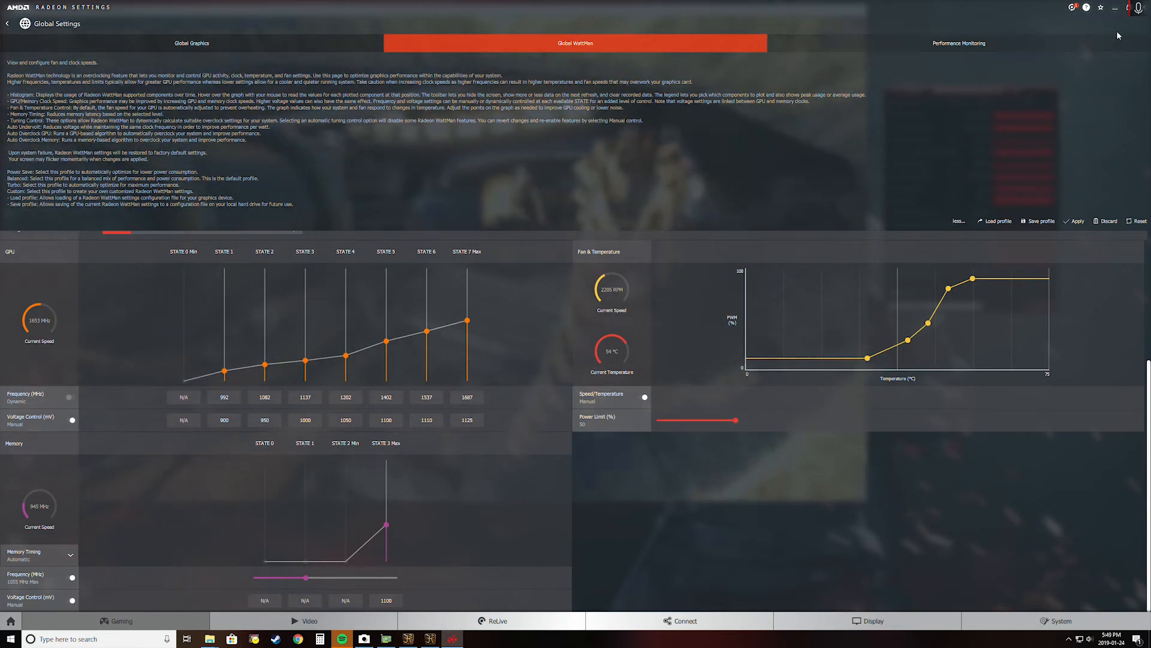
left_click(1079, 221)
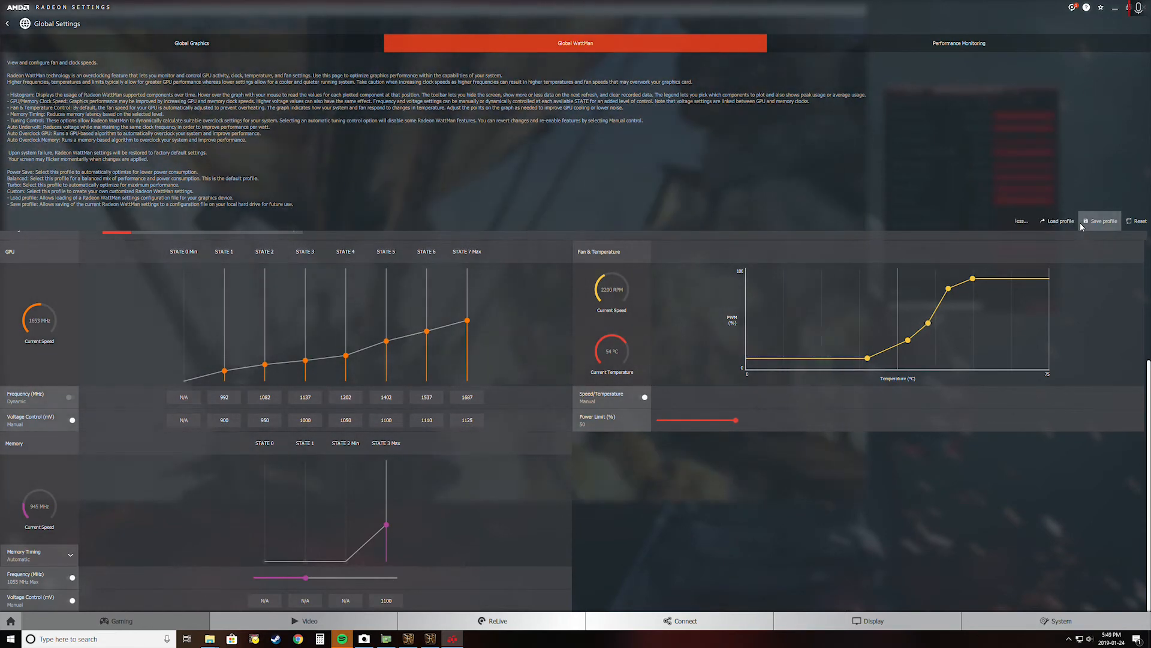
Step: Bring GPU-Z over the WattMan page to check the sensors with the raised memory clock, and close Radeon Settings
left_click(386, 638)
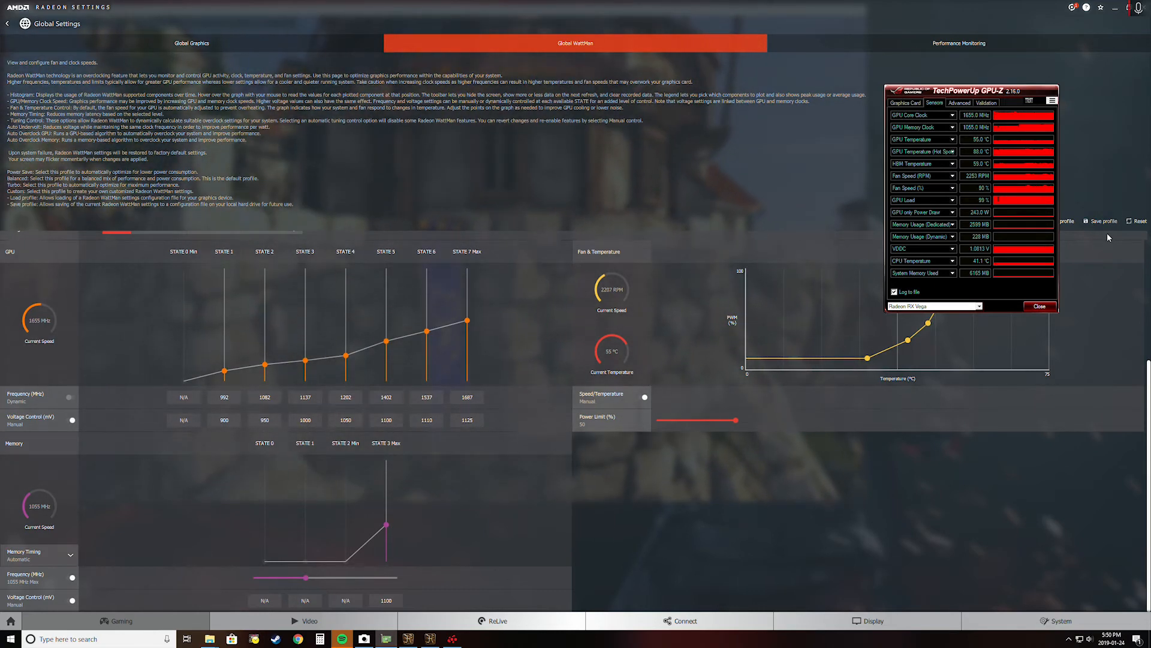
left_click_drag(989, 99, 935, 130)
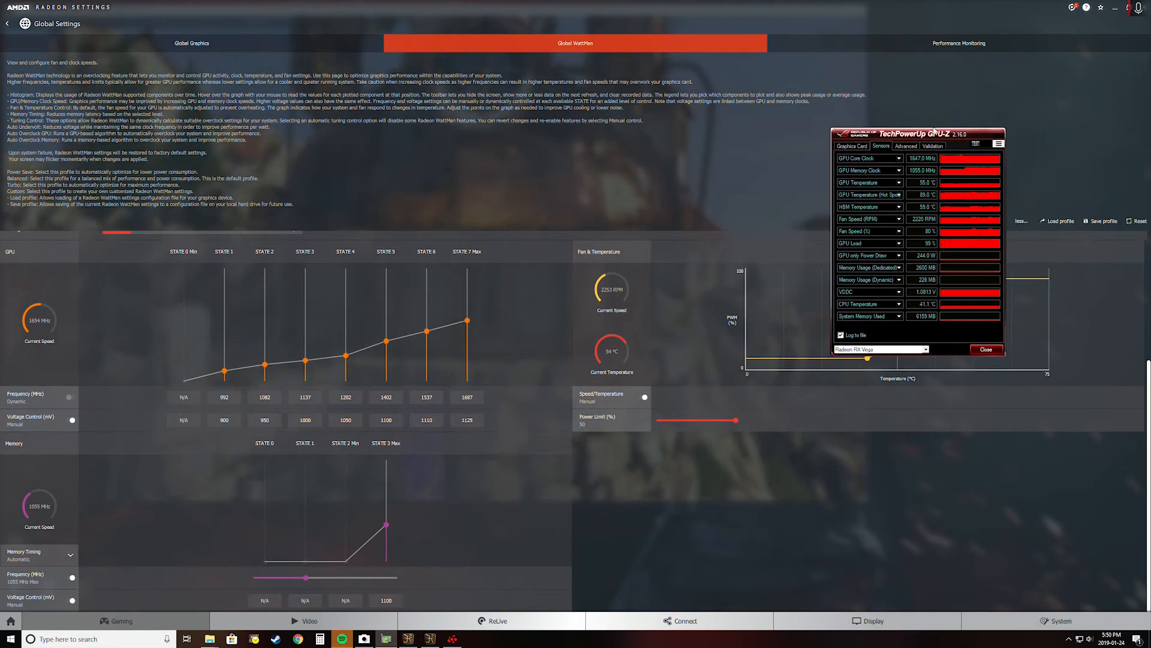
left_click(1114, 11)
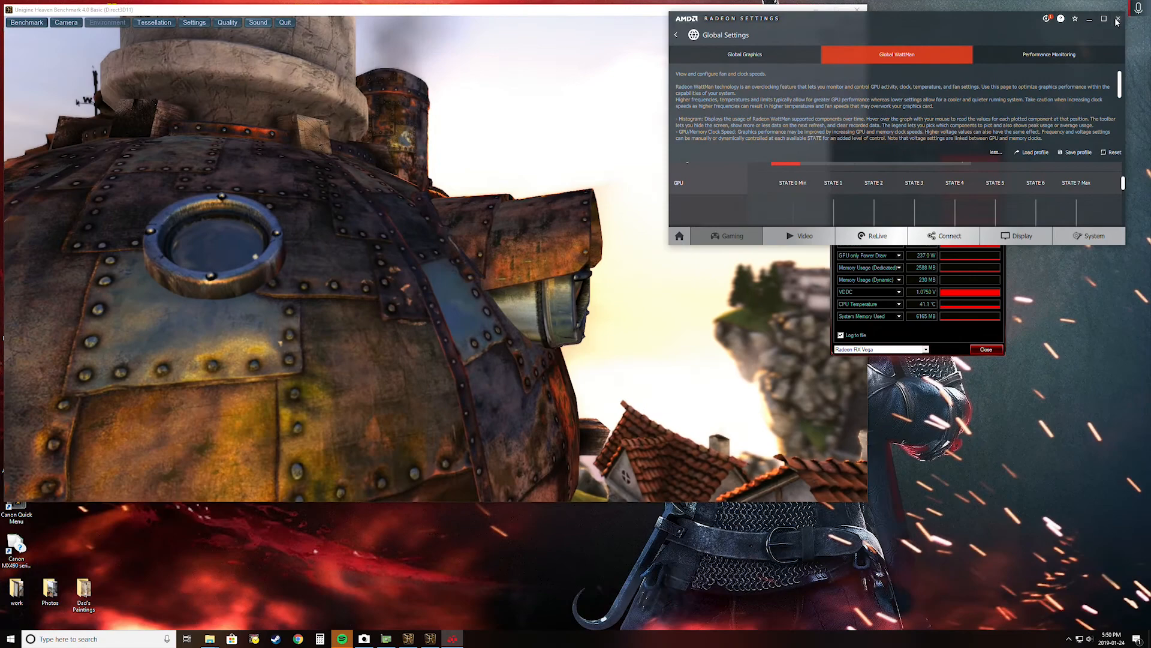
left_click(1118, 20)
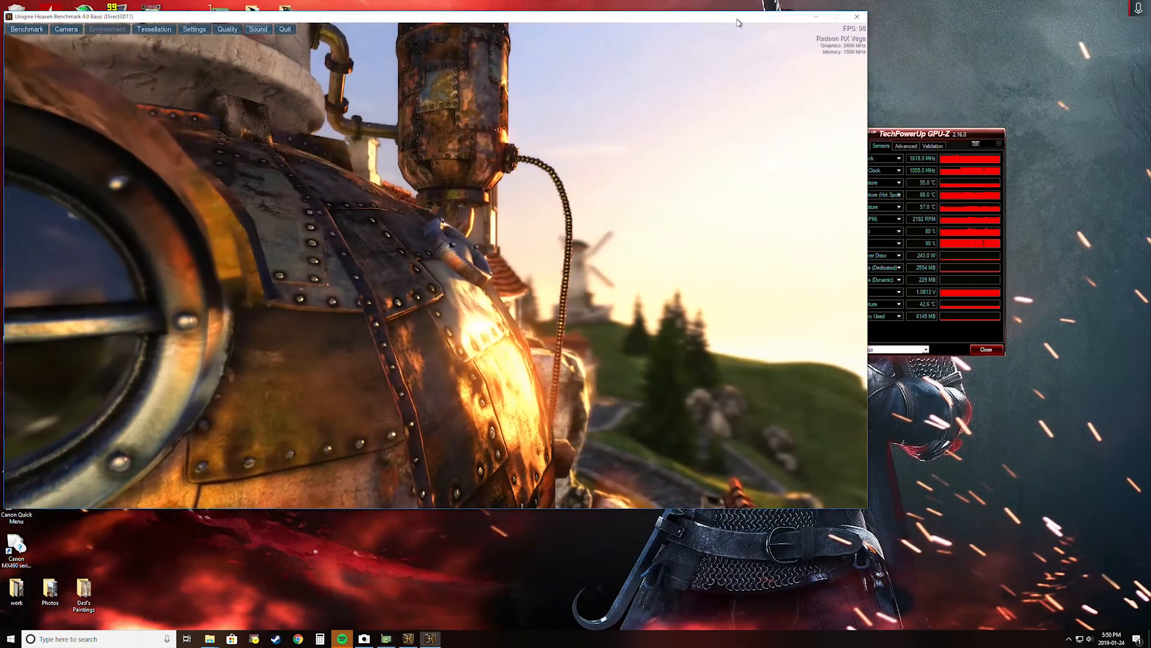
Step: Move the Heaven window clear of the desktop icons and launch OverdriveNTool from the Overclock and Benchmark folder
left_click_drag(738, 15, 849, 277)
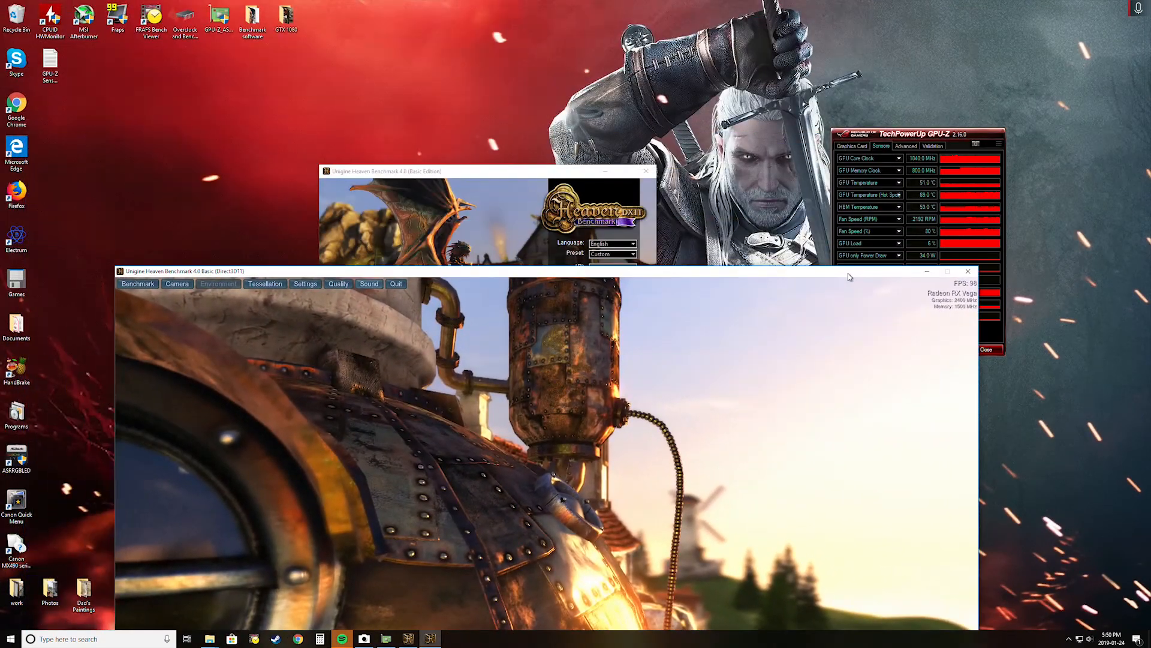
double_click(185, 19)
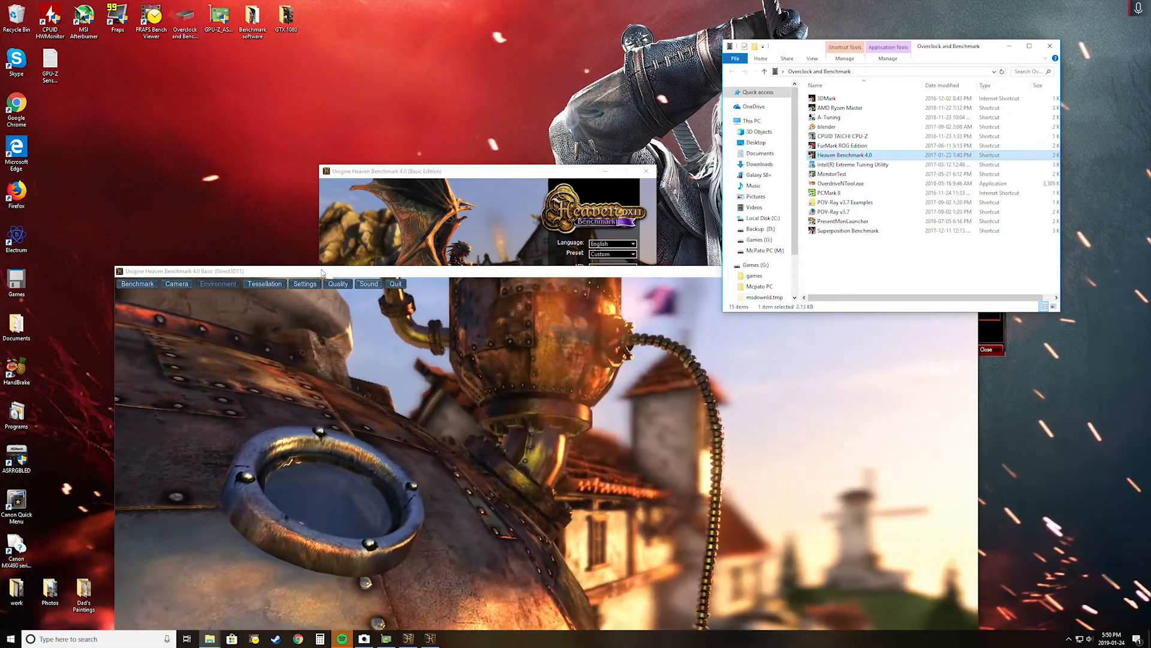
double_click(842, 184)
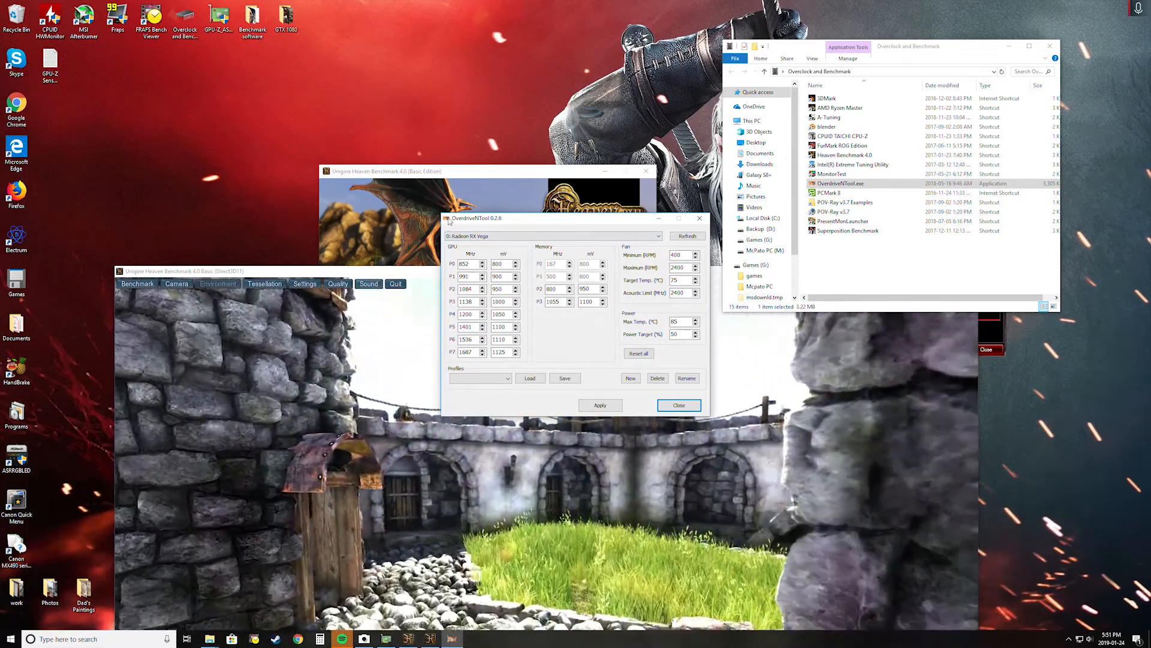
Step: Look at the PPTable editor of OverdriveNTool and close it without creating a table
left_click(449, 221)
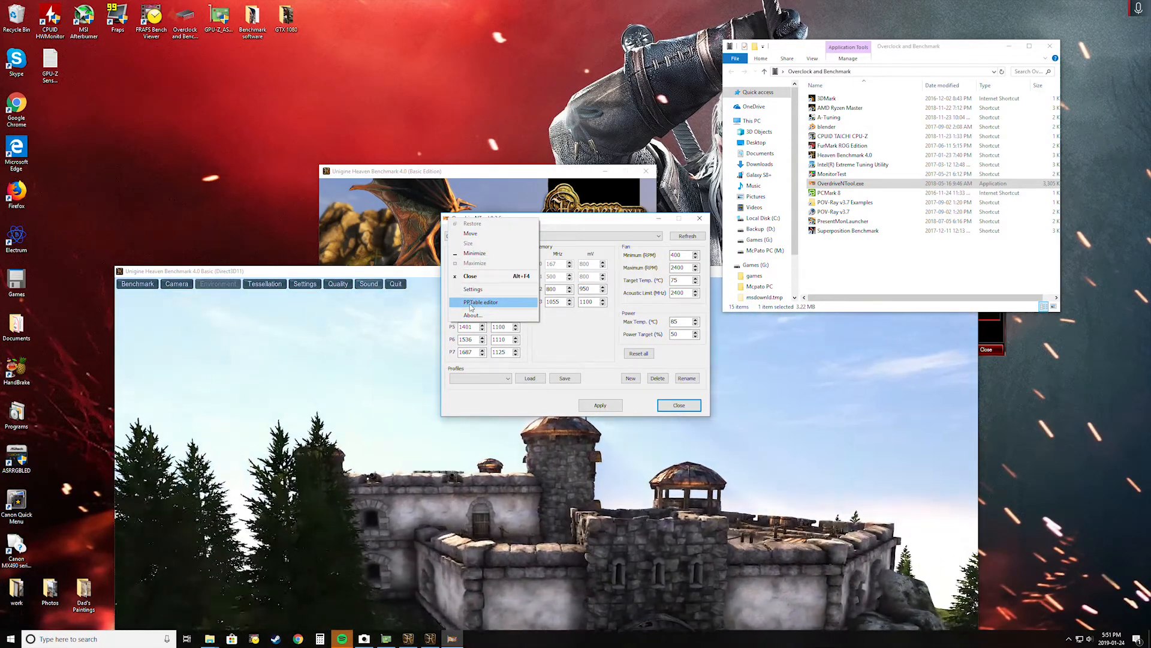
left_click(471, 303)
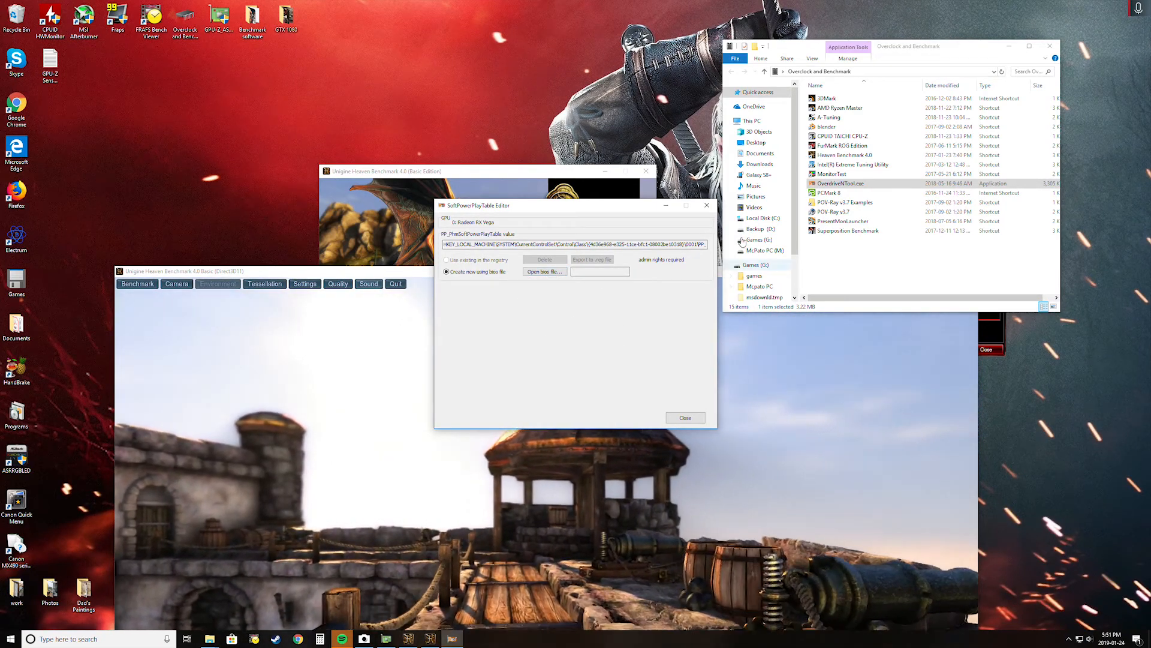
left_click(708, 206)
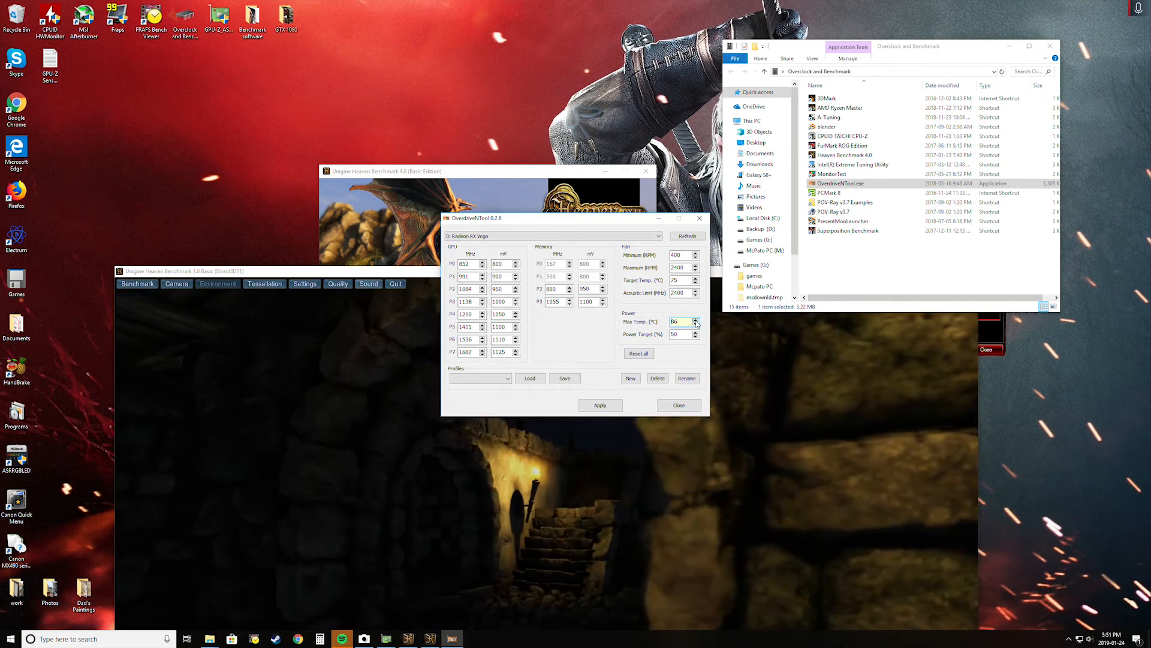
Step: Try to change the maximum temperature and raise the minimum fan speed in OverdriveNTool, applying each change
left_click(600, 406)
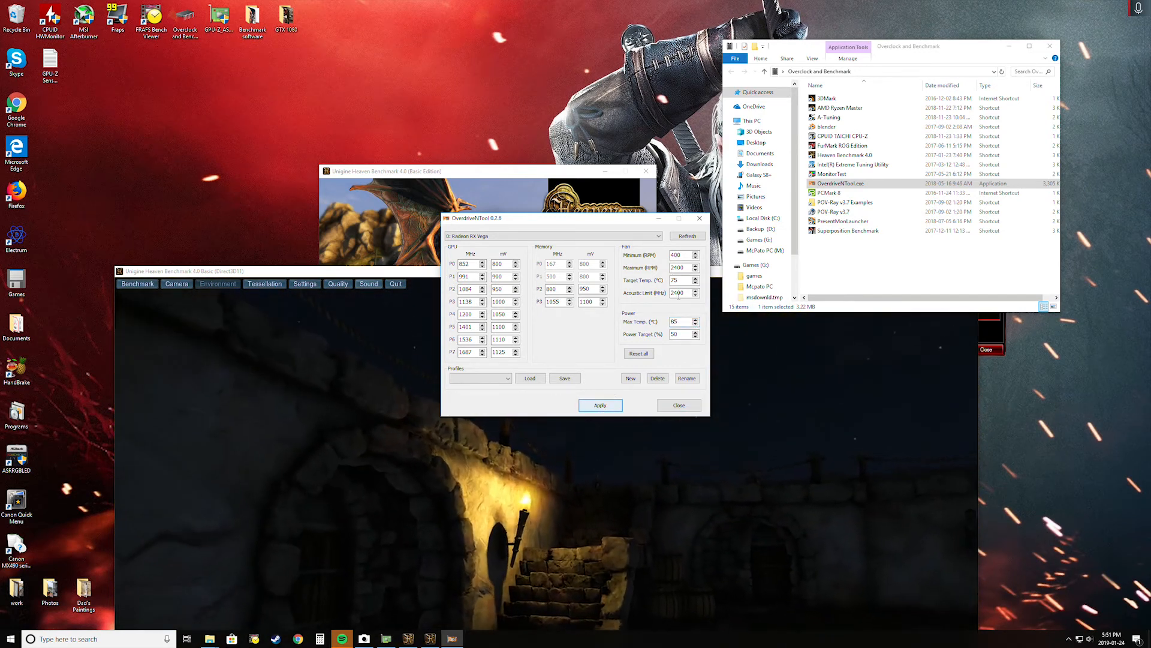
left_click(696, 257)
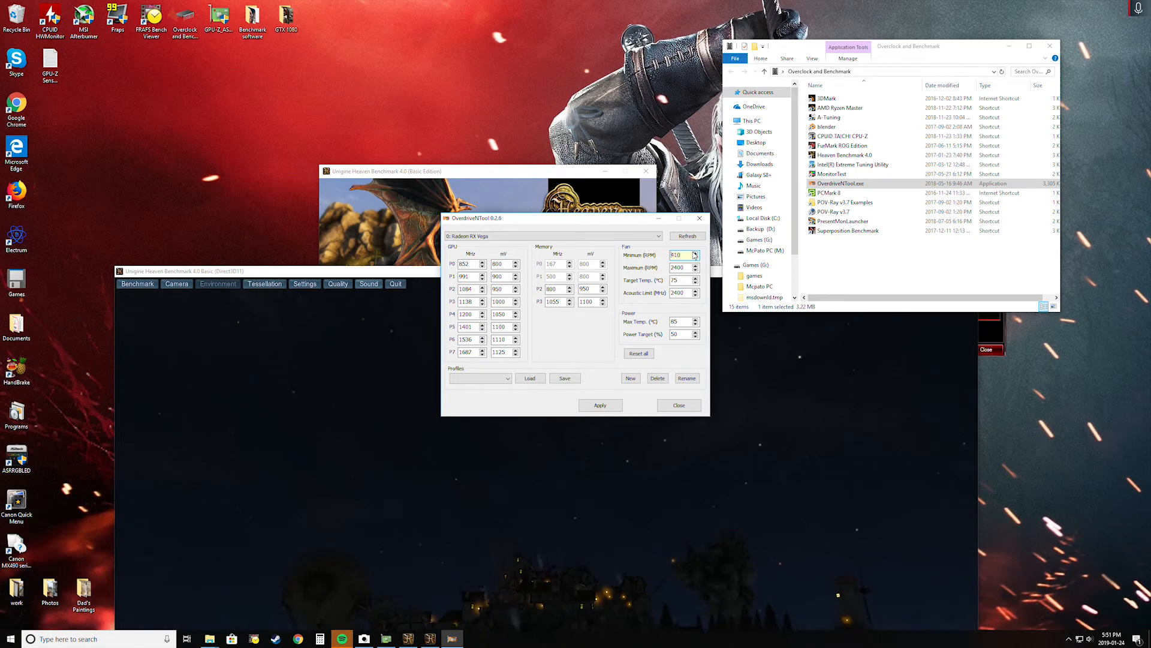
left_click(695, 252)
left_click(695, 253)
left_click(694, 253)
left_click(694, 253)
left_click(695, 253)
left_click(695, 254)
left_click(695, 254)
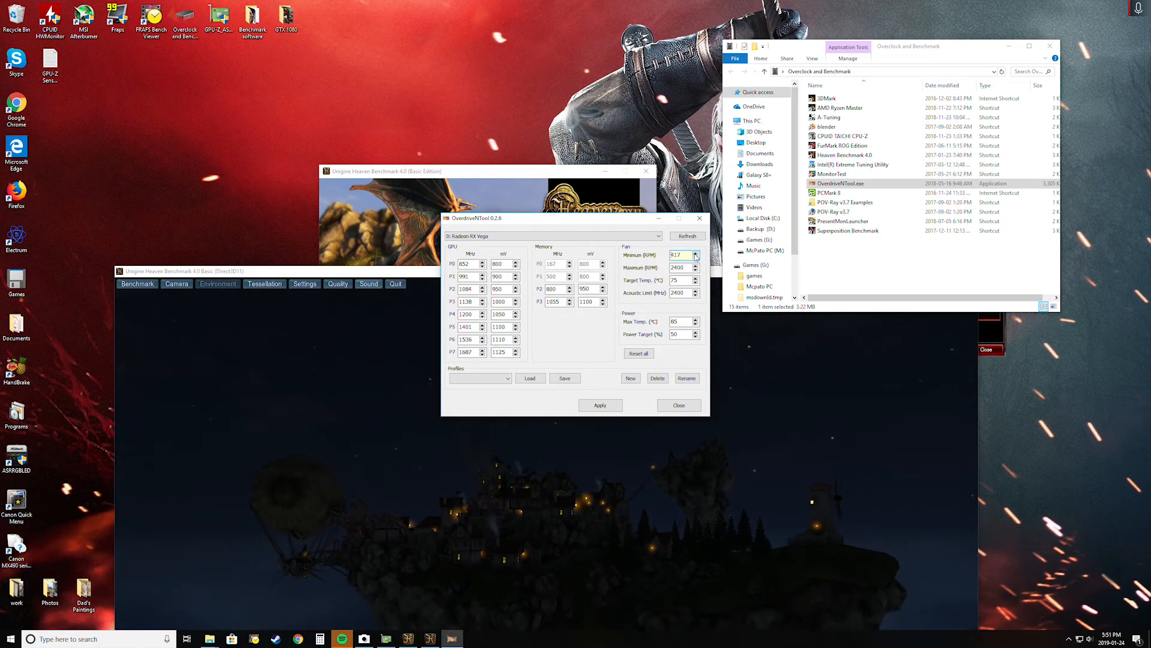
left_click(600, 405)
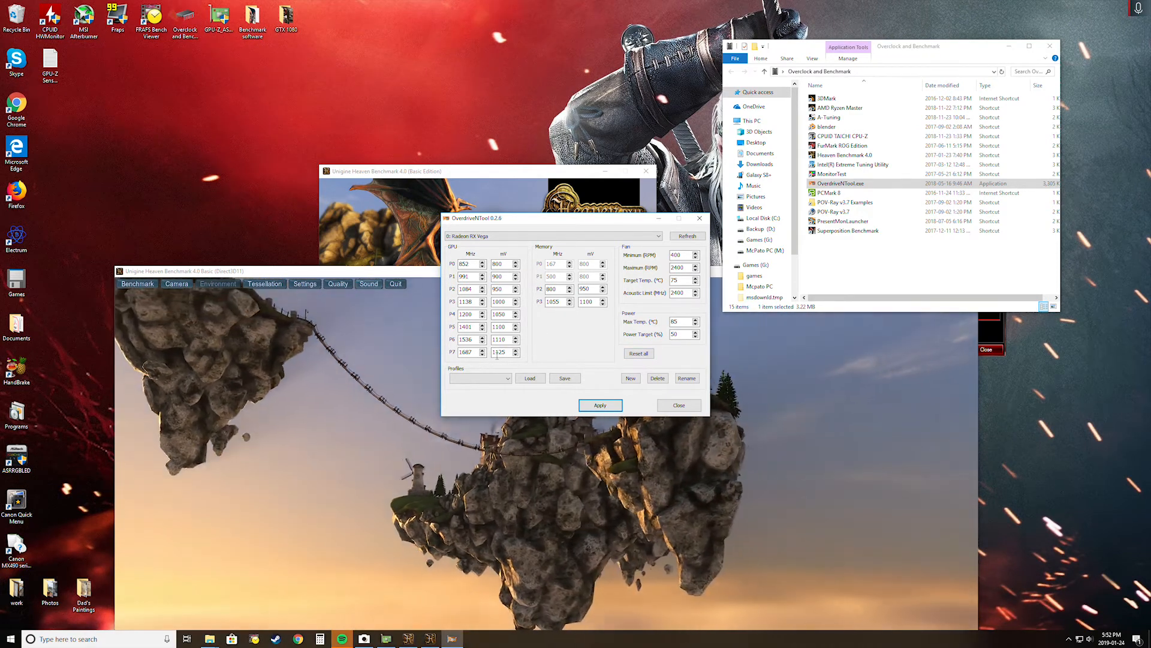
Step: Set the GPU P7 voltage to 1130 mV in OverdriveNTool and apply it
left_click(515, 350)
left_click(516, 350)
left_click(516, 350)
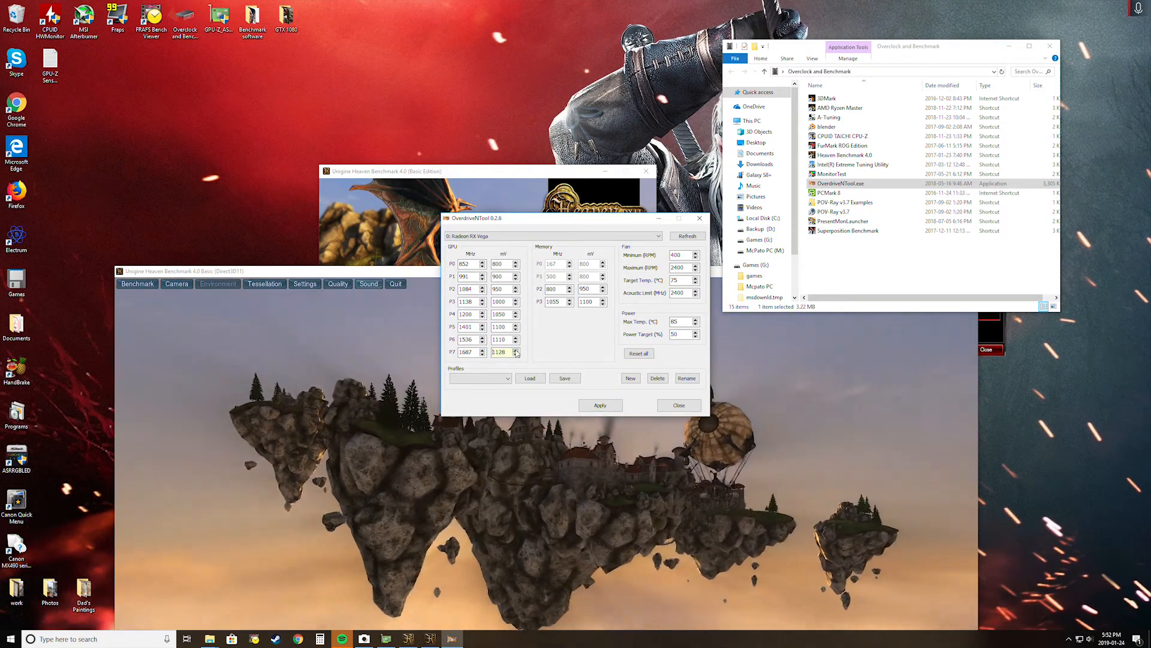
left_click(516, 350)
left_click(516, 350)
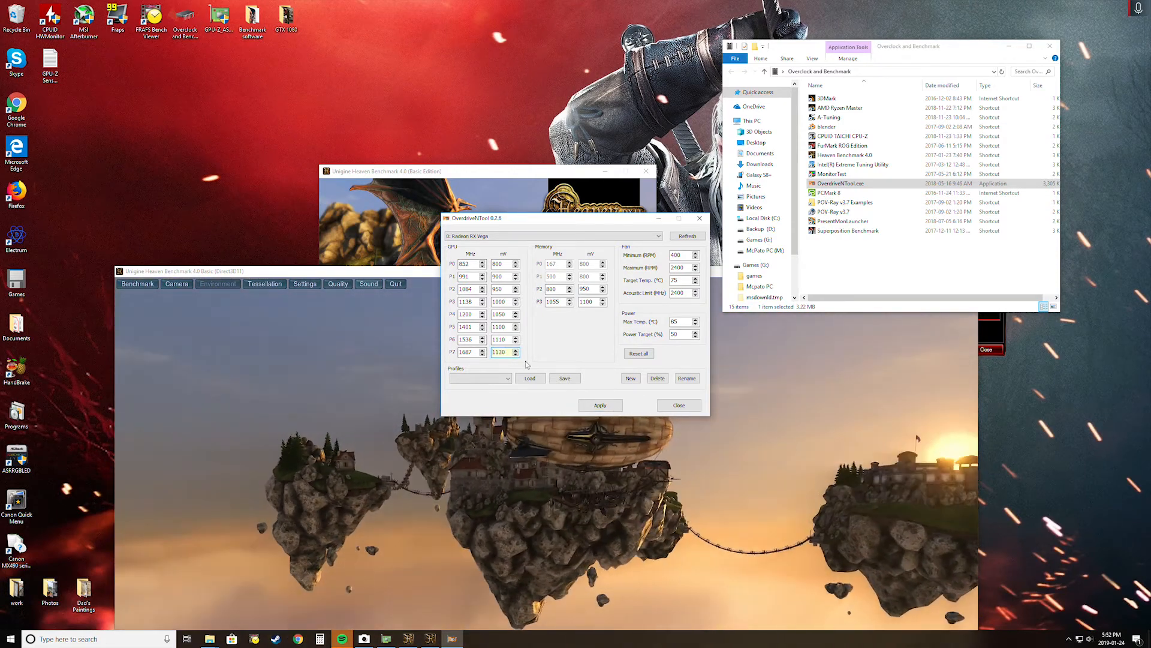
left_click(601, 406)
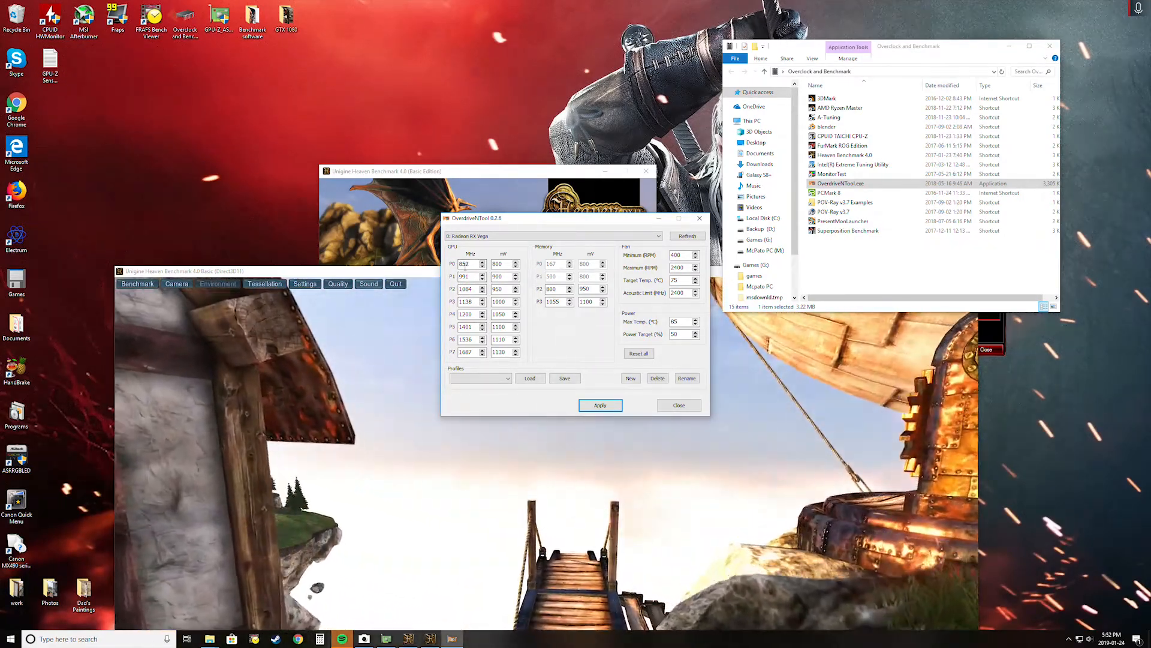
Step: Set the GPU P5 frequency to 1550 MHz and the P6 frequency to 1585 MHz, and apply both
left_click(466, 264)
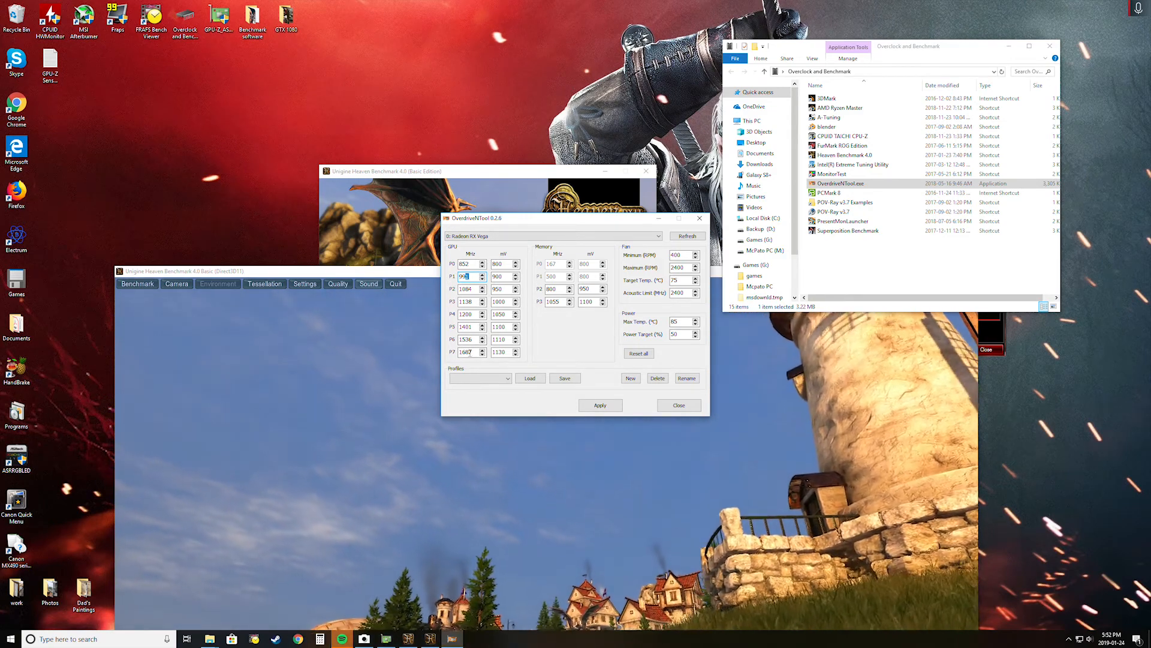
double_click(462, 354)
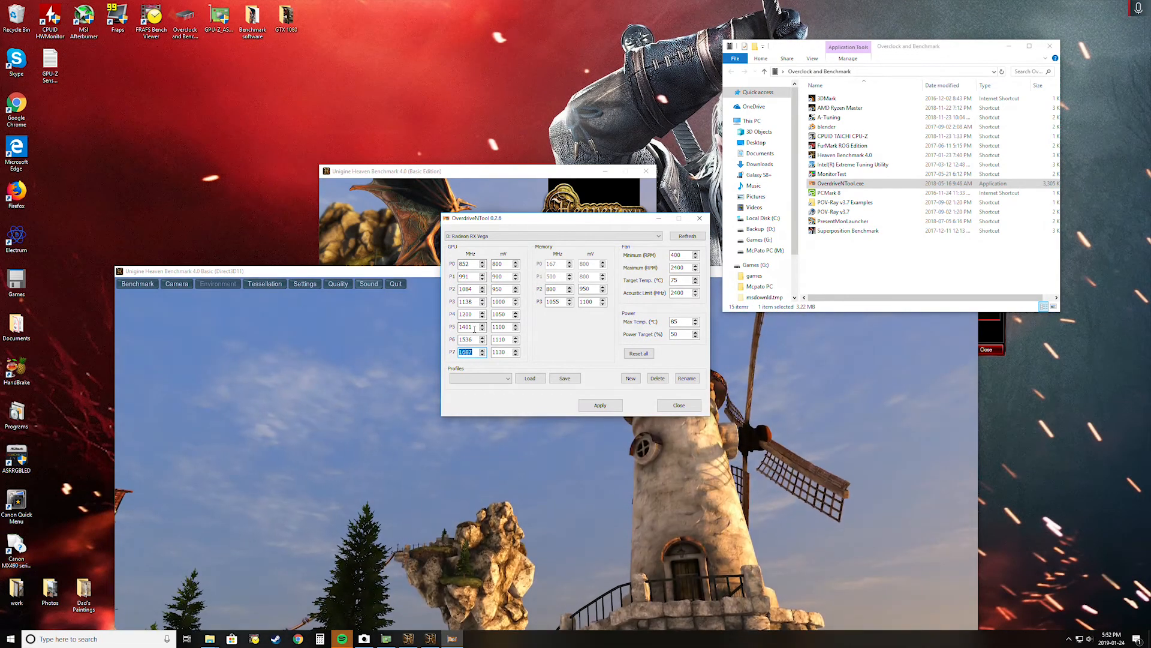
double_click(462, 327)
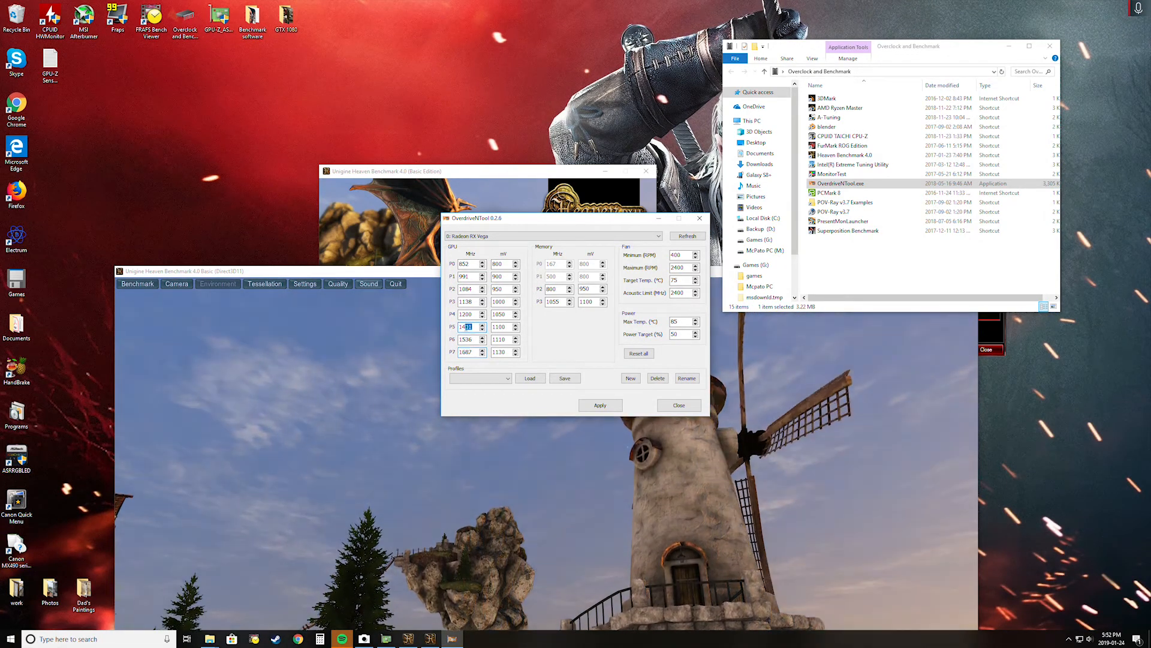
type("1550")
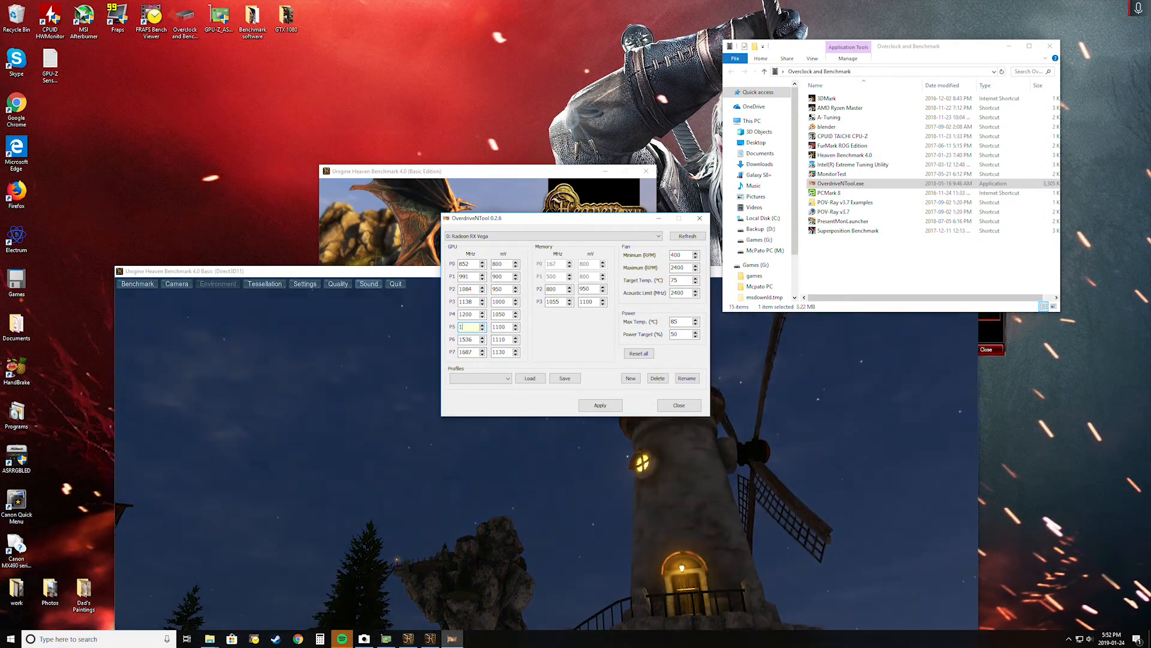
double_click(459, 339)
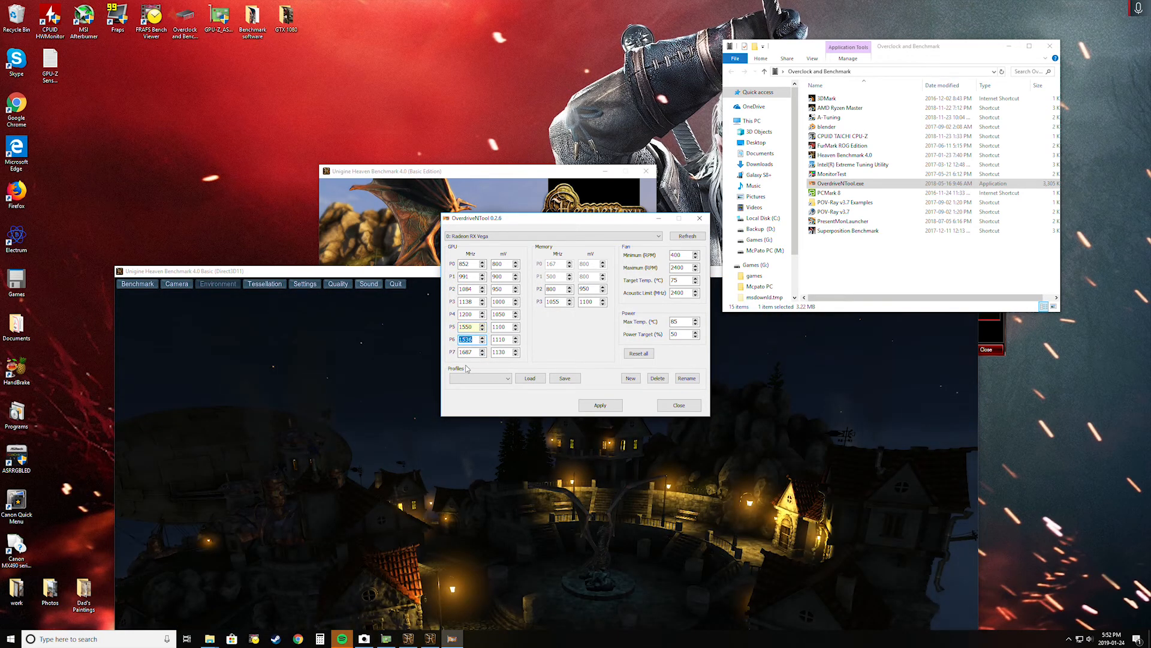
type("15")
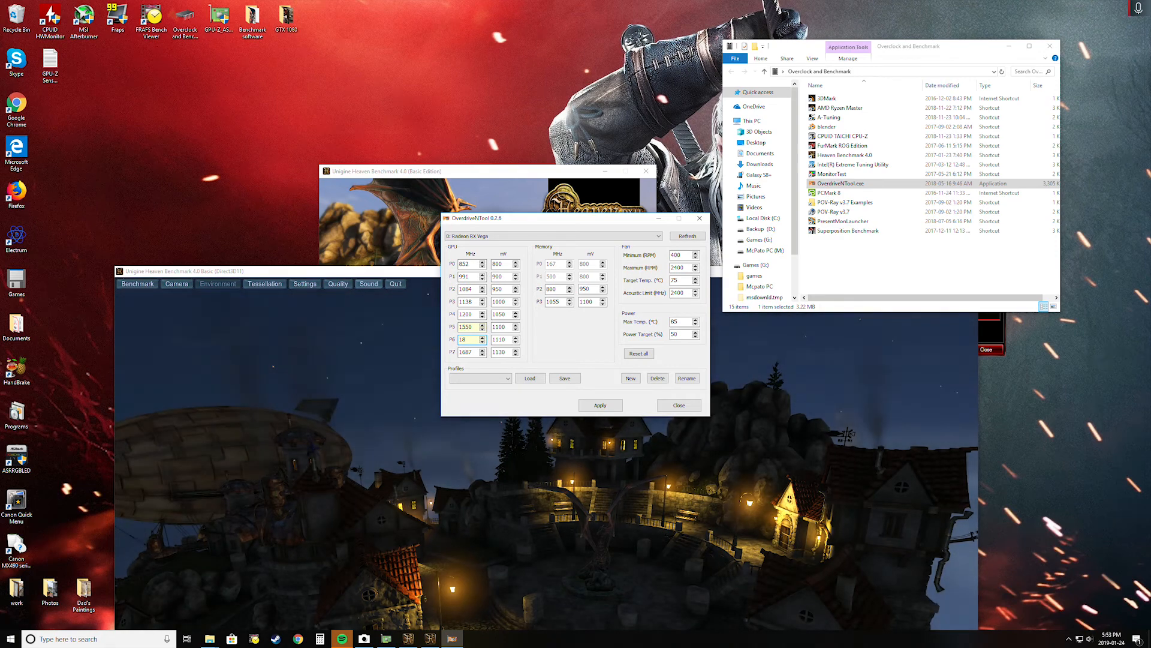
type("85")
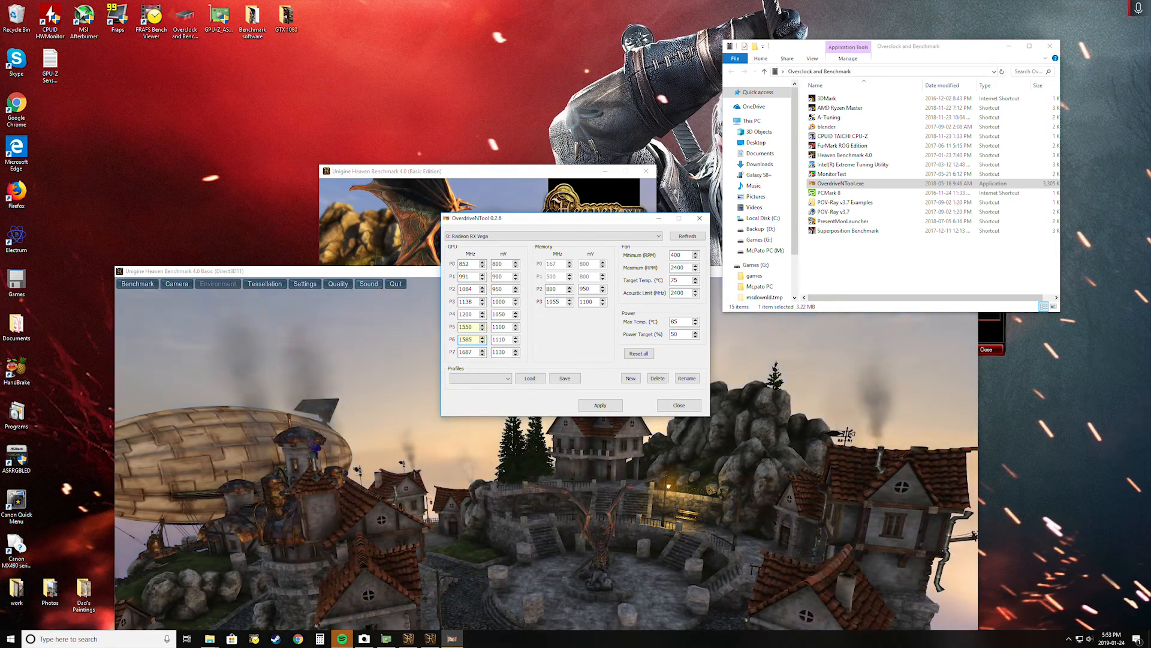
left_click(594, 407)
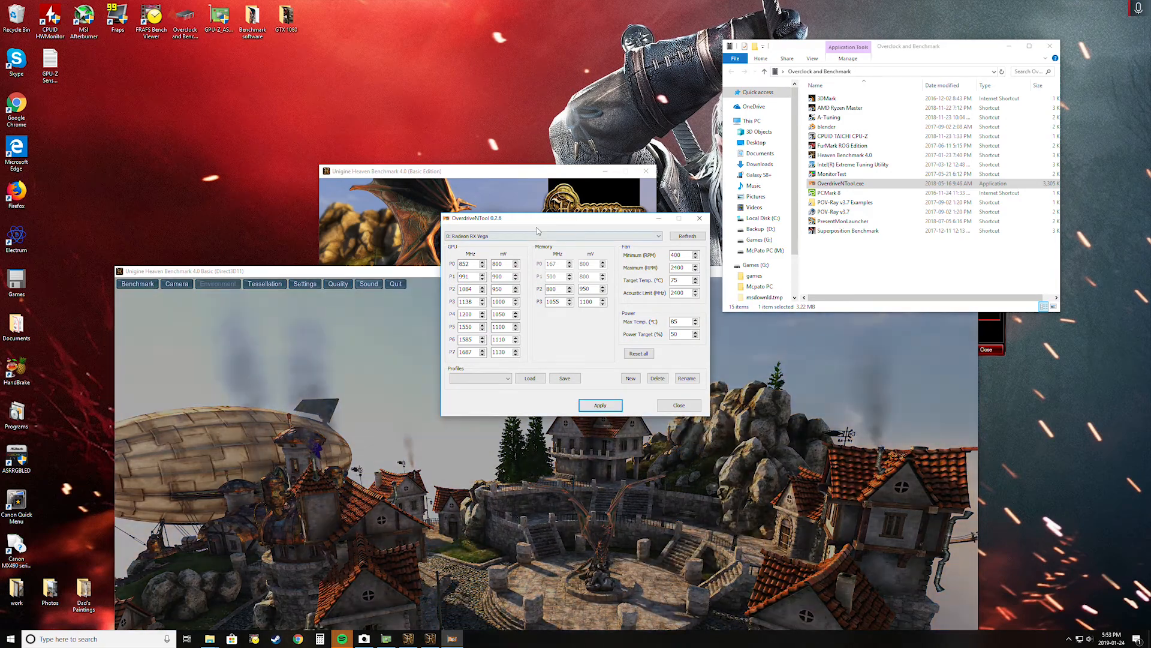
Step: Arrange OverdriveNTool and GPU-Z around the Heaven window, minimize the folder window, and check the sensors under load
left_click_drag(539, 223, 221, 61)
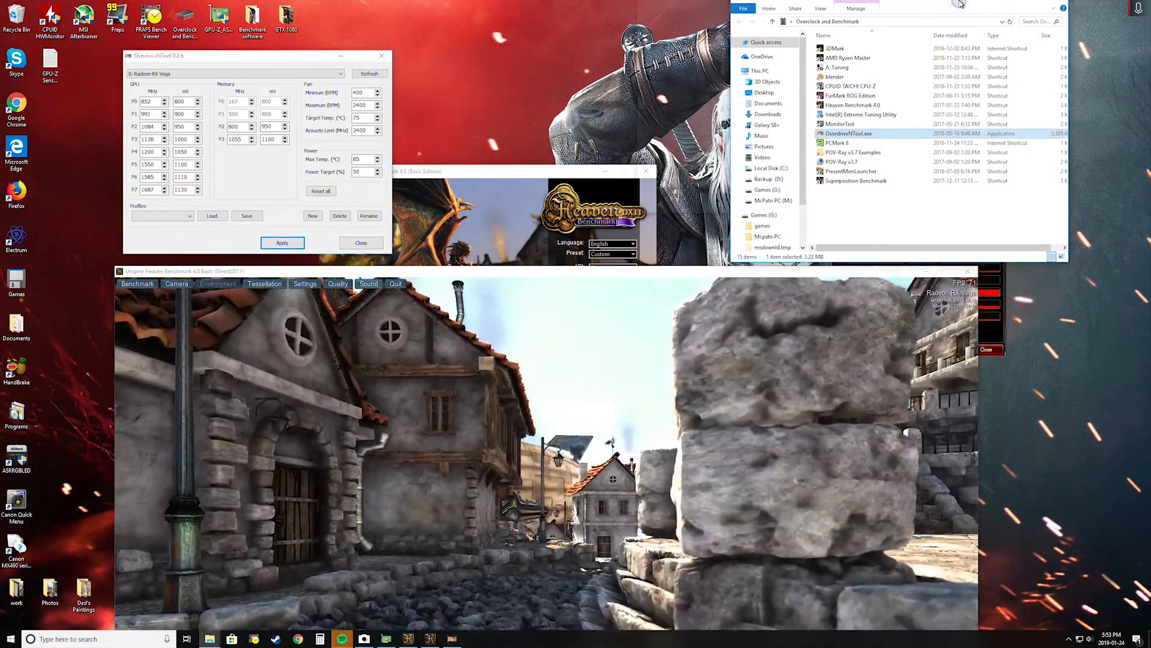
double_click(958, 52)
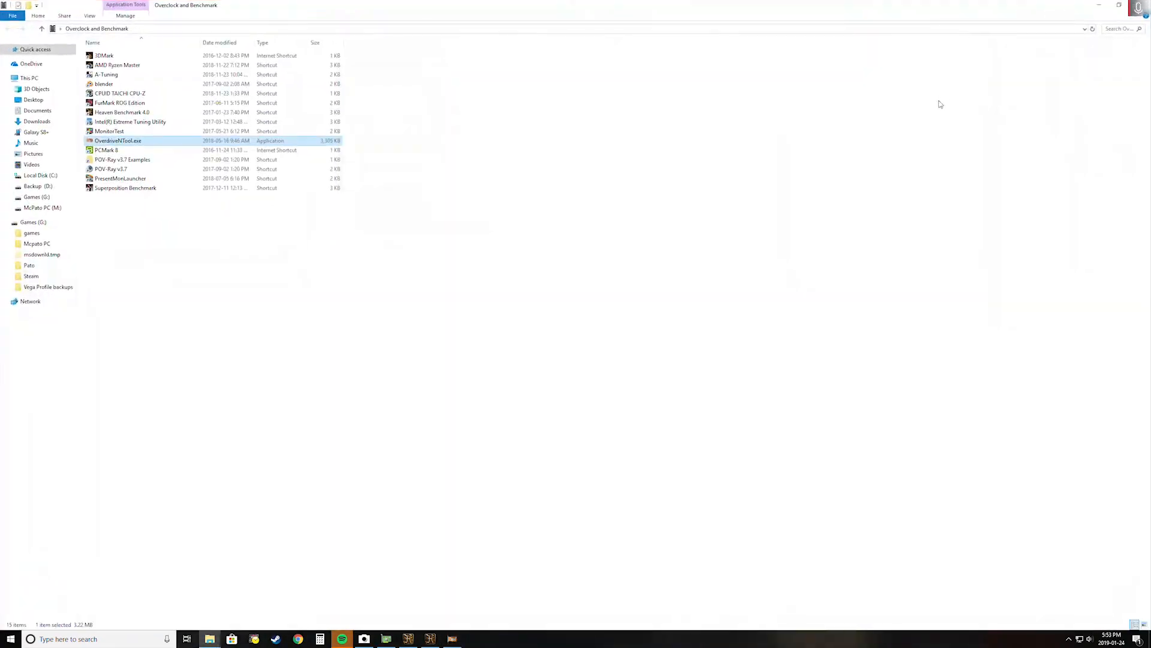
left_click(386, 639)
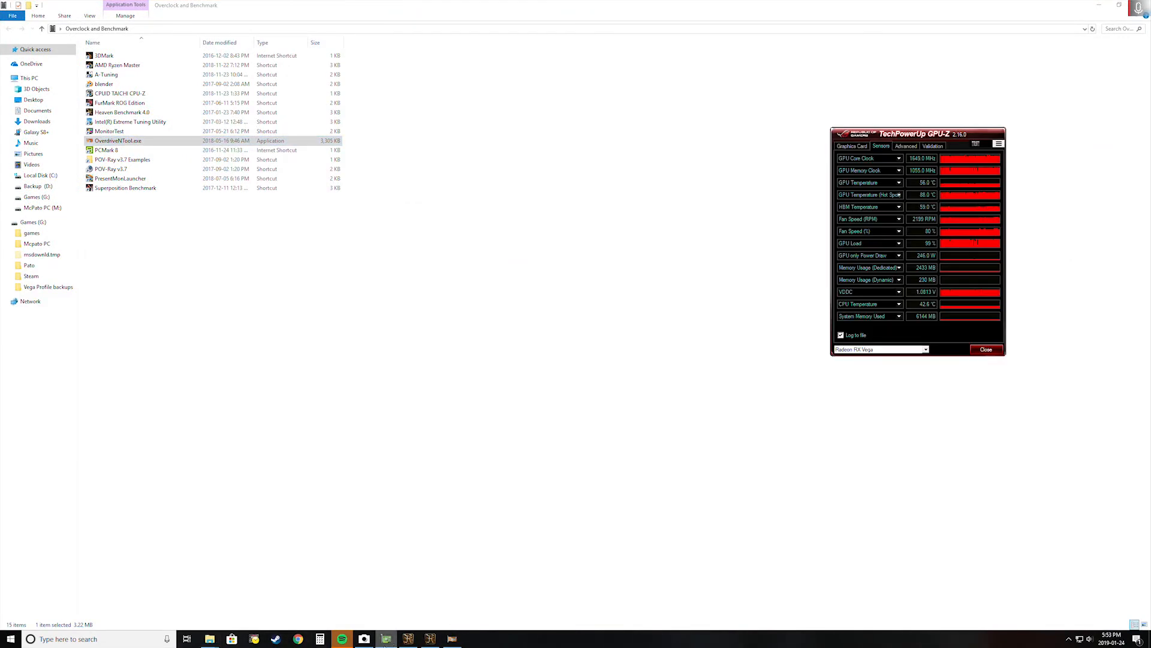
left_click(1099, 5)
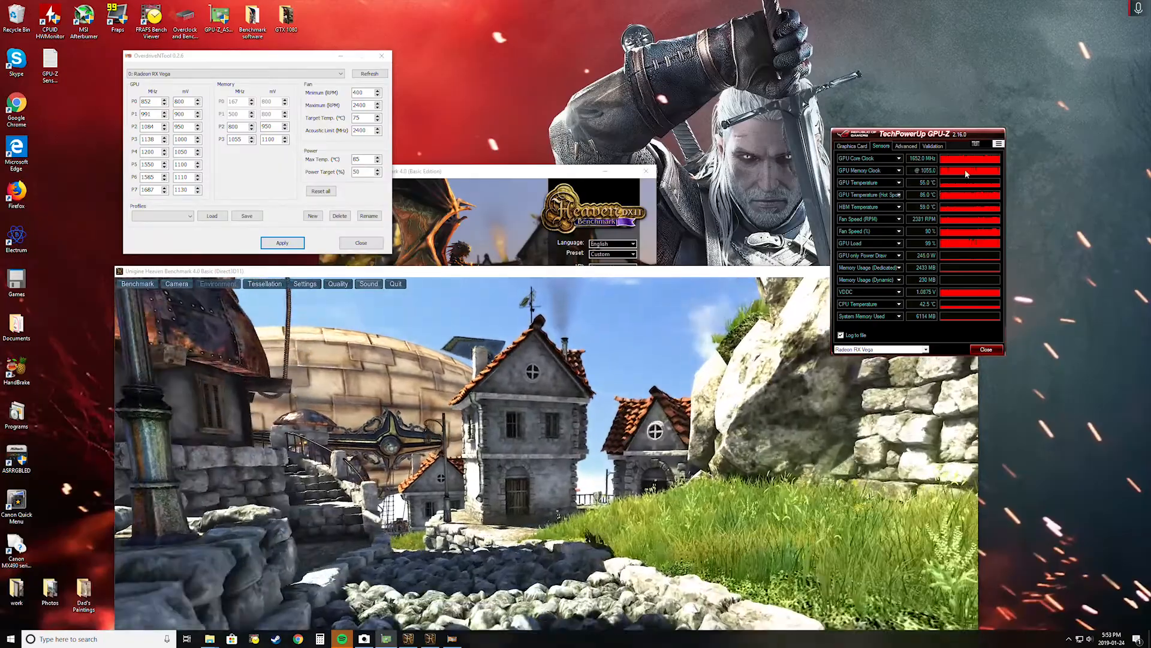
left_click_drag(944, 134, 979, 84)
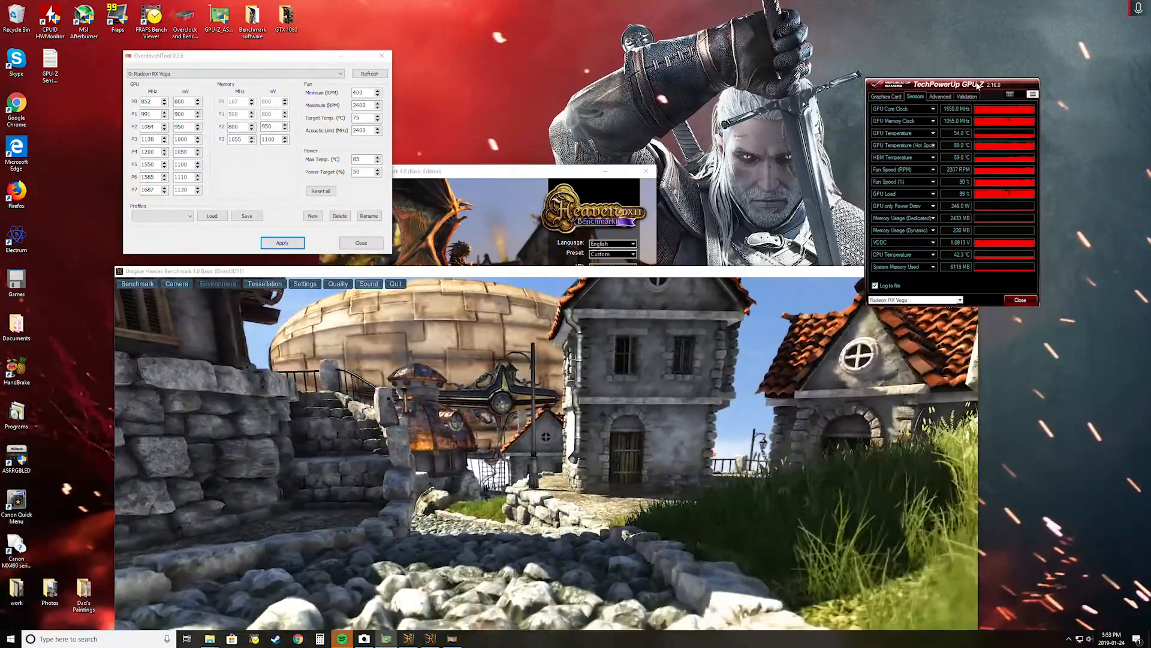